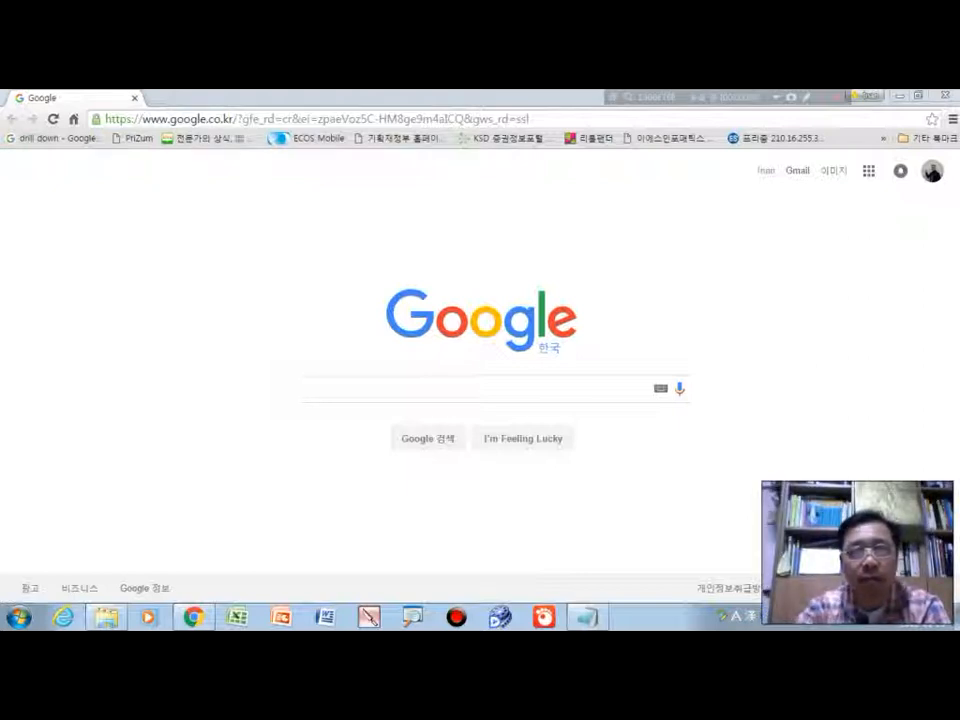
{"action": "left_click", "coordinate": [392, 119]}
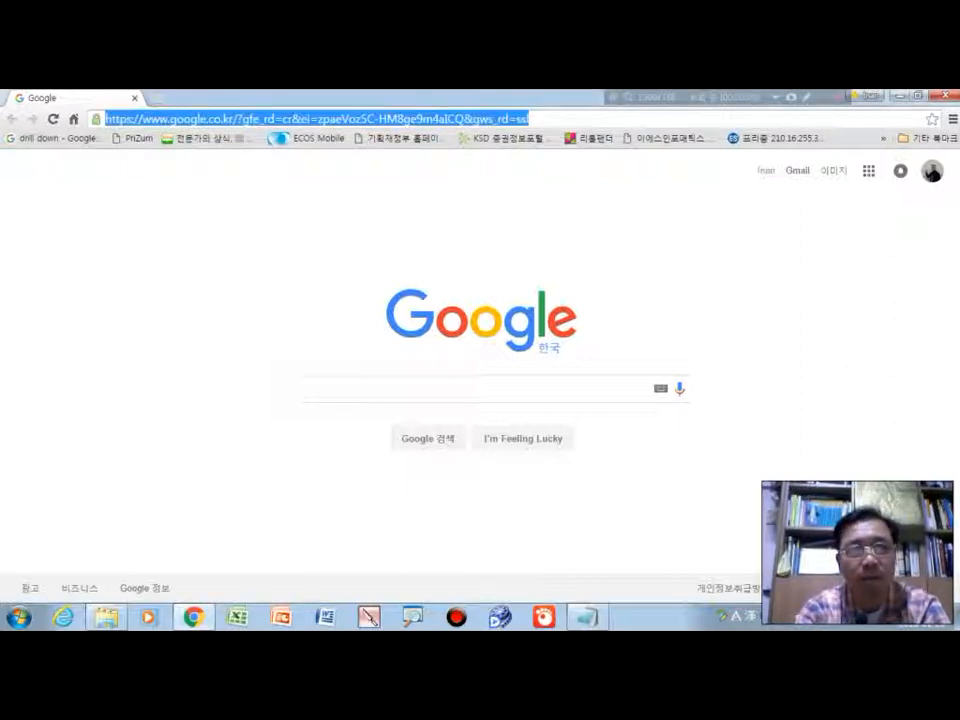
{"action": "type", "text": "www.krx"}
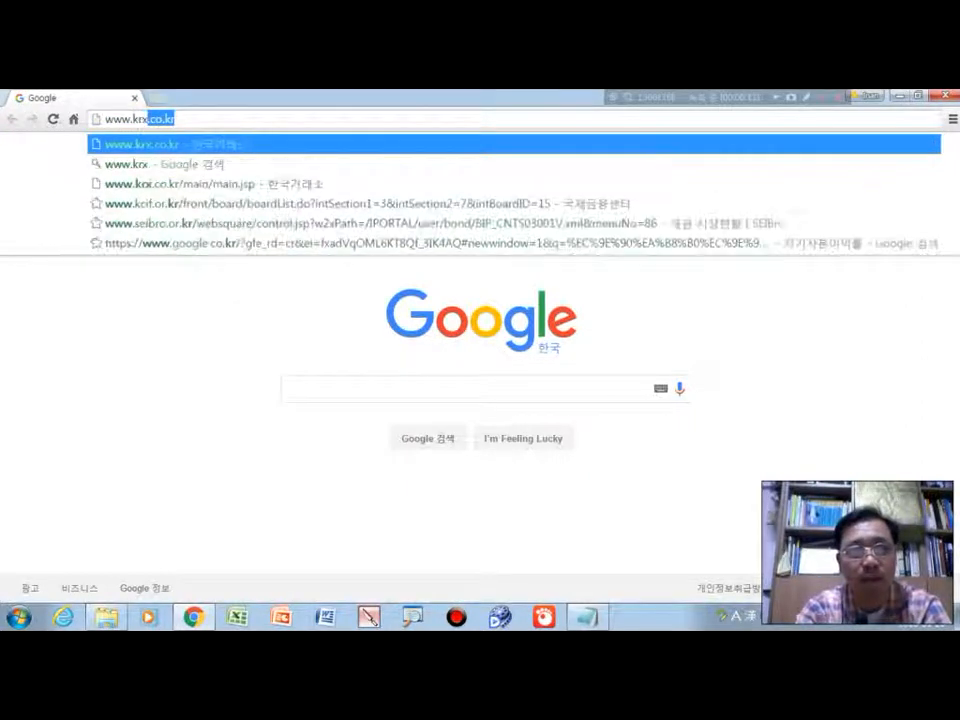
{"action": "type", "text": ".co.kr"}
{"action": "key", "text": "Return"}
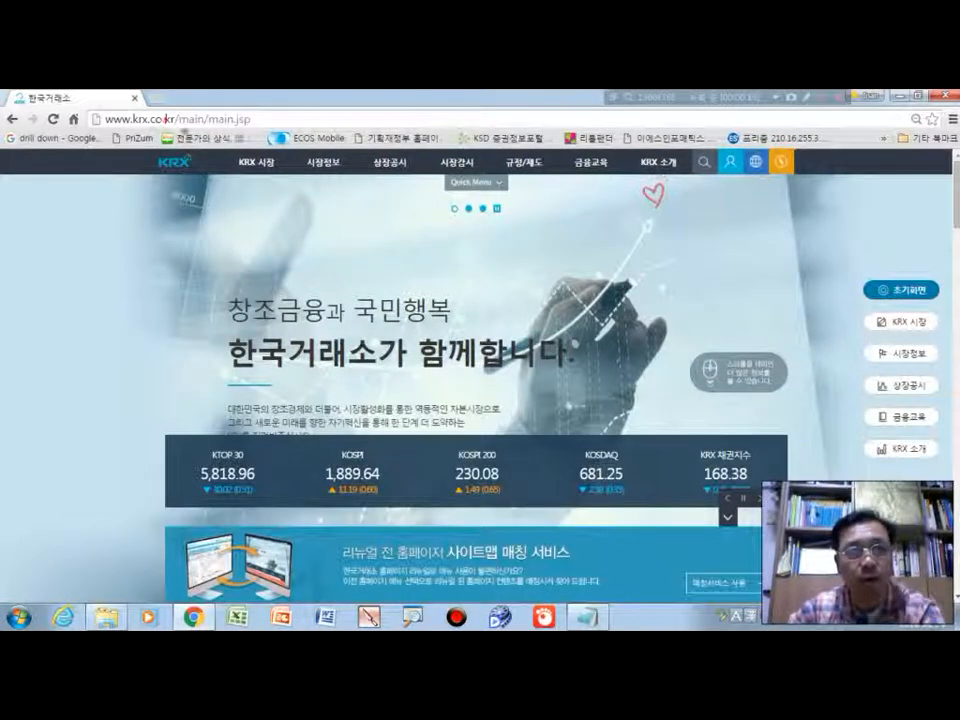
{"action": "mouse_move", "coordinate": [188, 132]}
{"action": "left_mouse_down"}
{"action": "mouse_move", "coordinate": [84, 108]}
{"action": "mouse_move", "coordinate": [203, 108]}
{"action": "mouse_move", "coordinate": [184, 134]}
{"action": "left_mouse_up"}
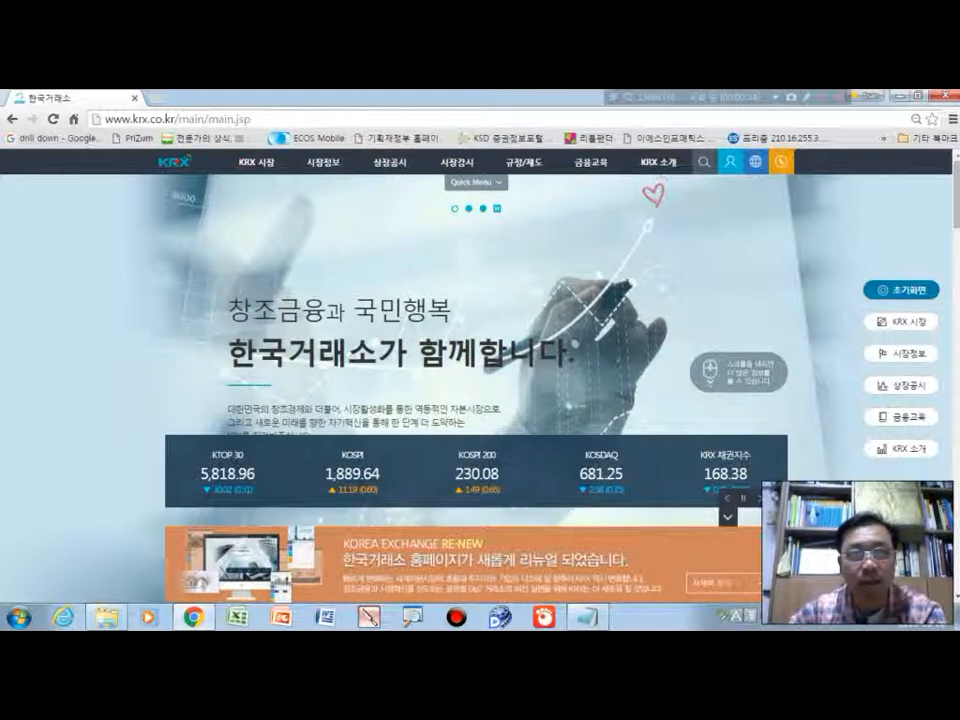
{"action": "left_click_drag", "start_coordinate": [198, 168], "coordinate": [212, 173]}
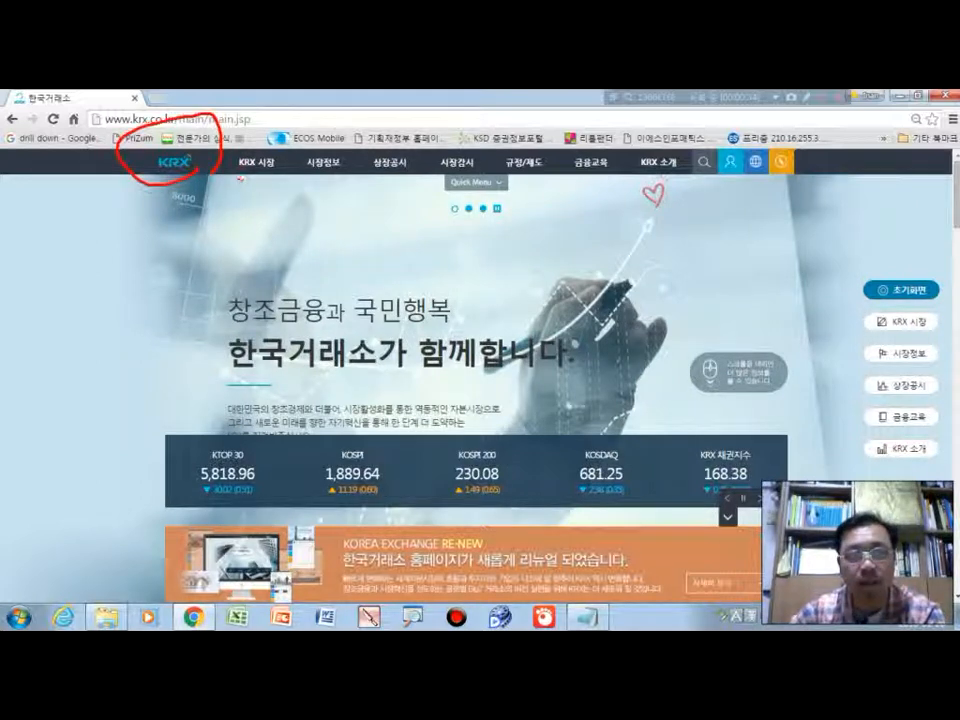
{"action": "left_click_drag", "start_coordinate": [306, 160], "coordinate": [350, 127]}
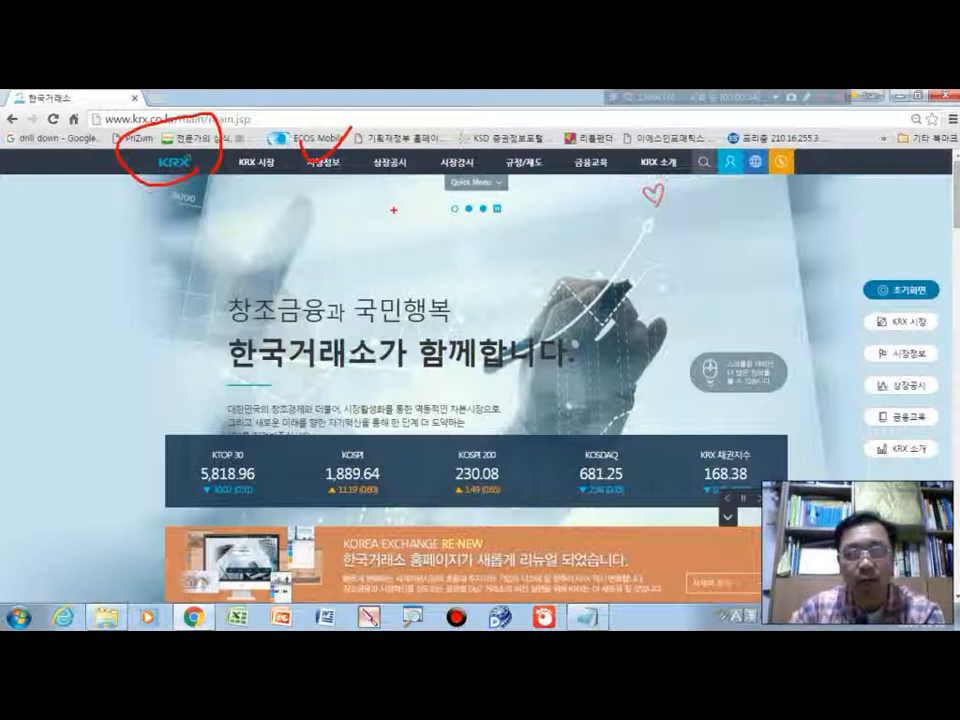
{"action": "key", "text": "Escape"}
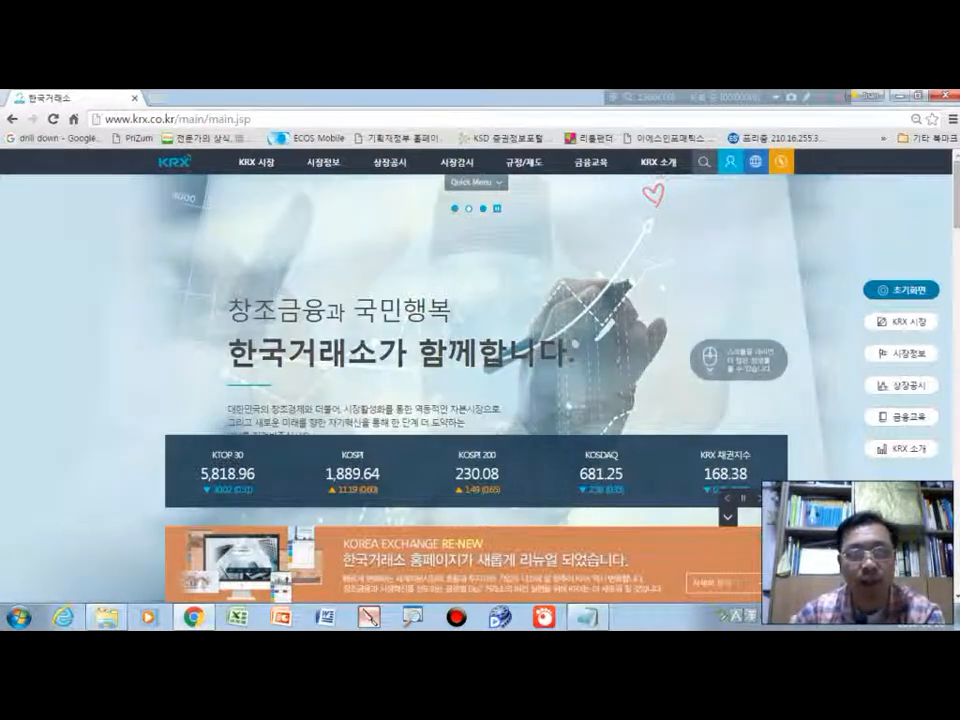
- Open the 시장정보 (Marketdata) section of the KRX site
{"action": "left_click", "coordinate": [323, 162]}
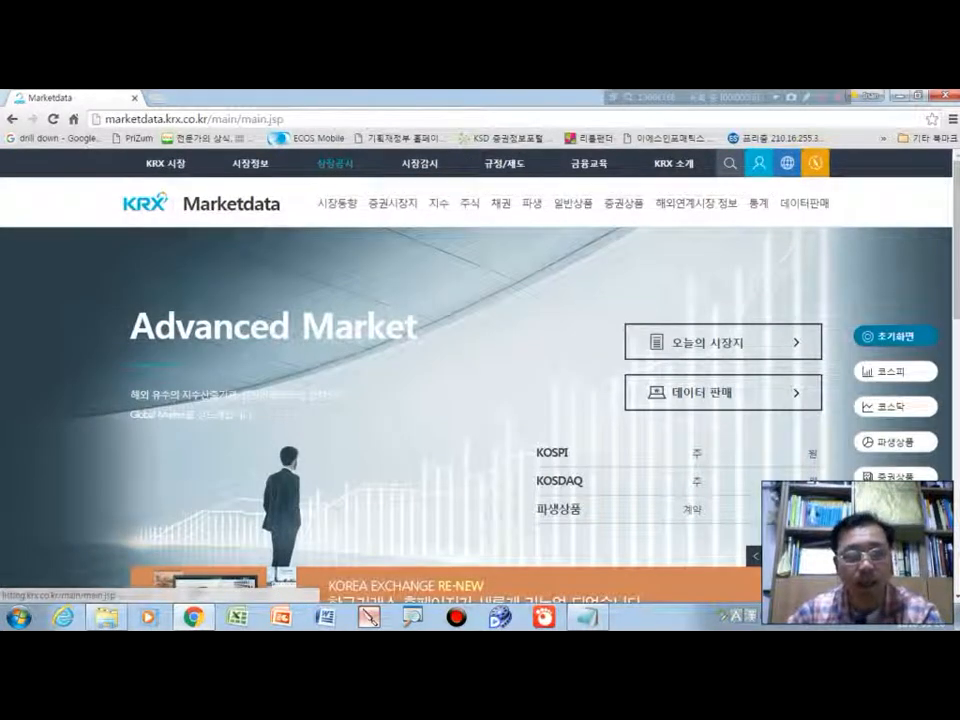
{"action": "mouse_move", "coordinate": [283, 218]}
{"action": "left_mouse_down"}
{"action": "mouse_move", "coordinate": [264, 228]}
{"action": "mouse_move", "coordinate": [275, 190]}
{"action": "mouse_move", "coordinate": [279, 221]}
{"action": "mouse_move", "coordinate": [249, 173]}
{"action": "left_mouse_up"}
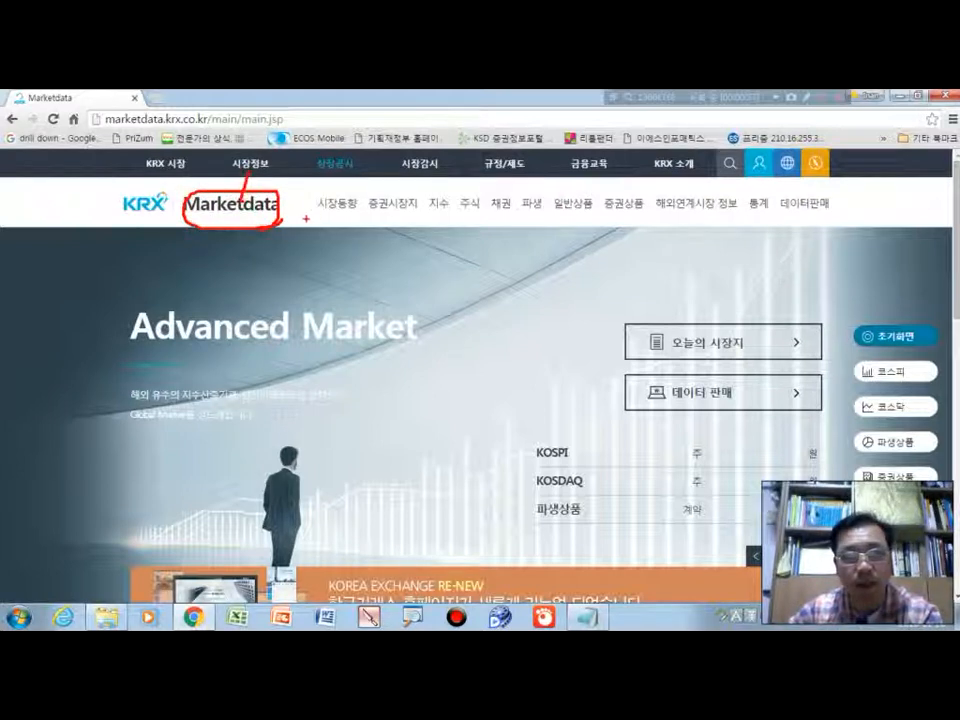
{"action": "left_click_drag", "start_coordinate": [318, 214], "coordinate": [479, 213]}
{"action": "left_click_drag", "start_coordinate": [500, 215], "coordinate": [850, 217]}
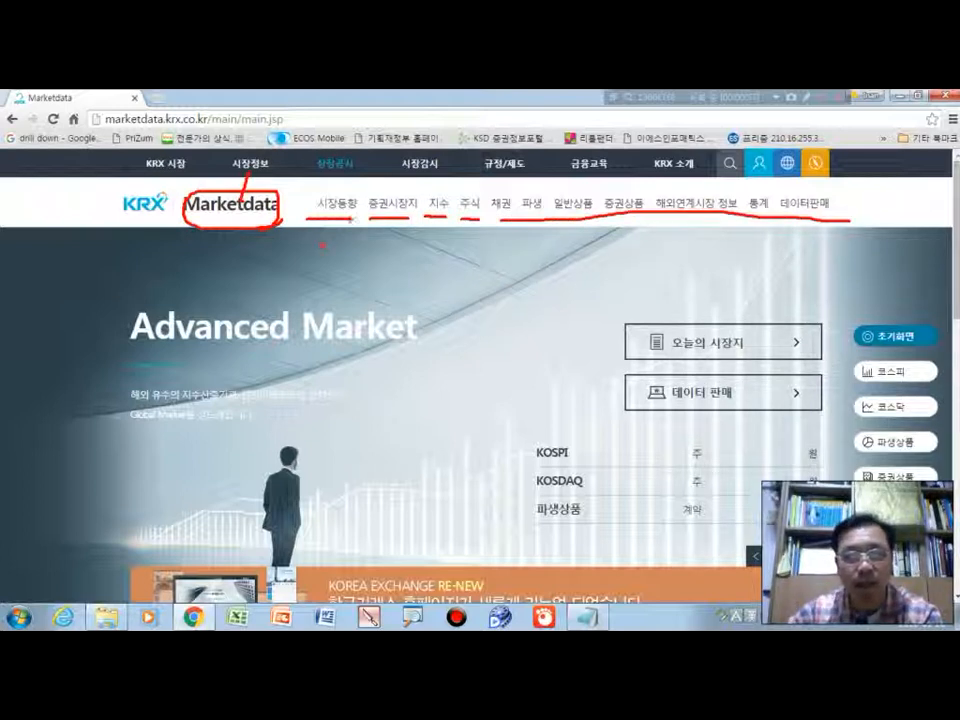
{"action": "mouse_move", "coordinate": [350, 182]}
{"action": "left_mouse_down"}
{"action": "mouse_move", "coordinate": [306, 208]}
{"action": "mouse_move", "coordinate": [355, 222]}
{"action": "mouse_move", "coordinate": [358, 186]}
{"action": "left_mouse_up"}
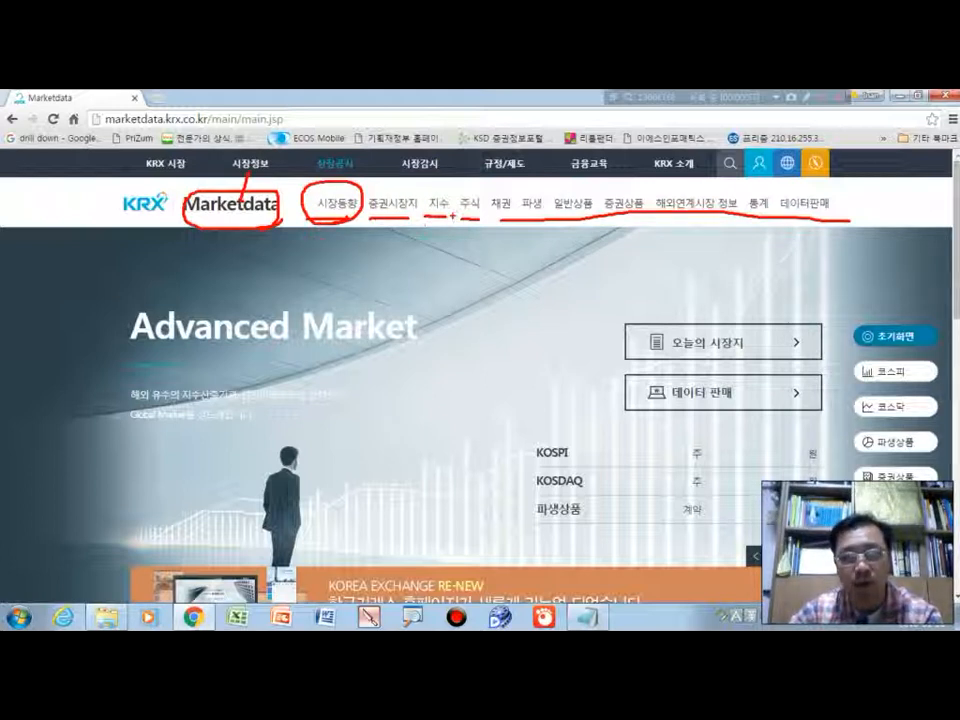
{"action": "left_click_drag", "start_coordinate": [452, 214], "coordinate": [449, 187]}
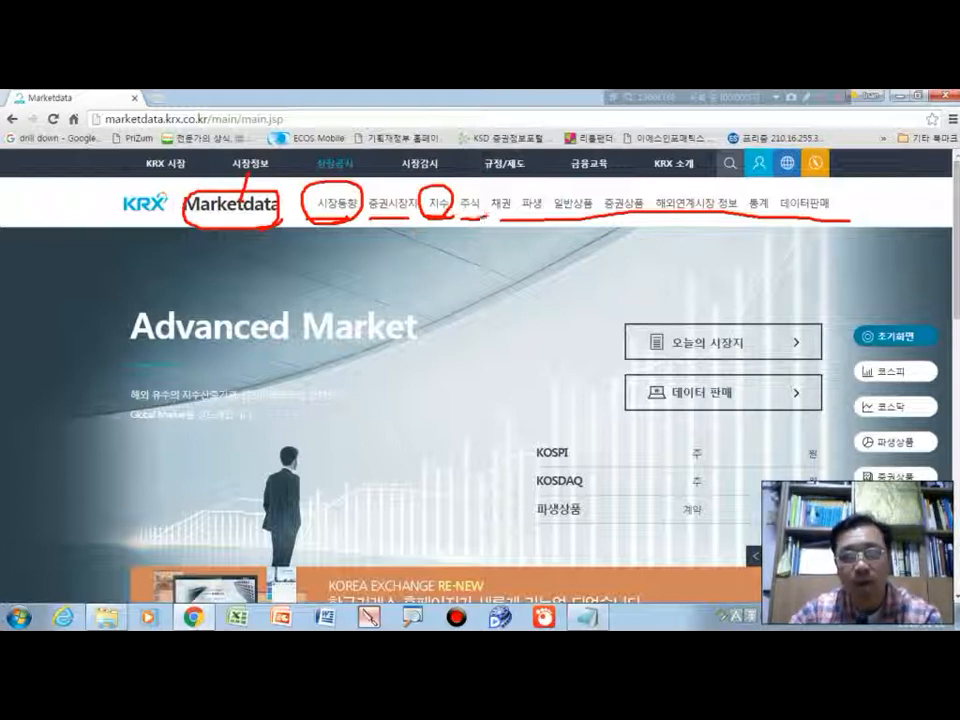
{"action": "mouse_move", "coordinate": [478, 215]}
{"action": "left_mouse_down"}
{"action": "mouse_move", "coordinate": [457, 200]}
{"action": "mouse_move", "coordinate": [483, 187]}
{"action": "mouse_move", "coordinate": [472, 225]}
{"action": "left_mouse_up"}
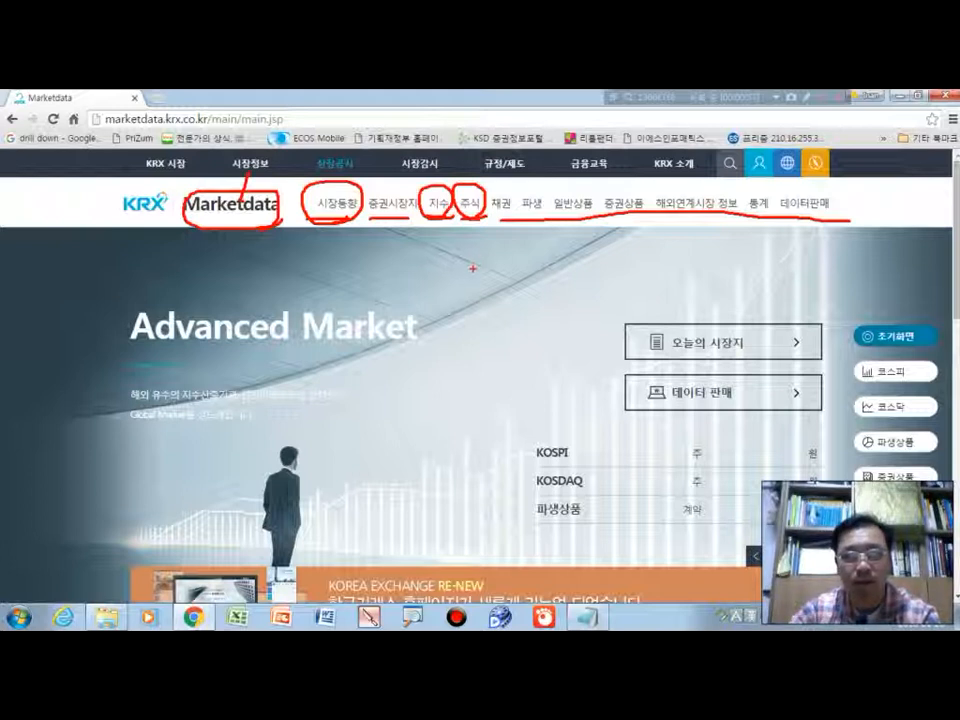
{"action": "key", "text": "Escape"}
- Open the 주식(유가증권) page of 통계간행물 within the 시장동향 category
{"action": "mouse_move", "coordinate": [337, 204]}
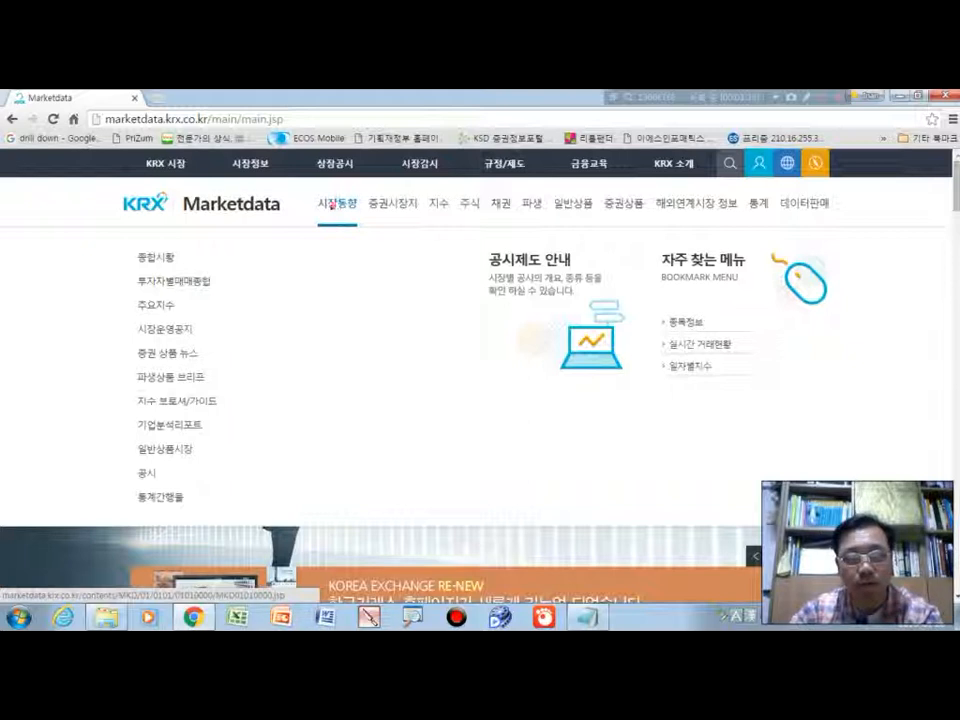
{"action": "mouse_move", "coordinate": [331, 207]}
{"action": "left_mouse_down"}
{"action": "mouse_move", "coordinate": [297, 354]}
{"action": "mouse_move", "coordinate": [186, 490]}
{"action": "mouse_move", "coordinate": [250, 518]}
{"action": "left_mouse_up"}
{"action": "key", "text": "Escape"}
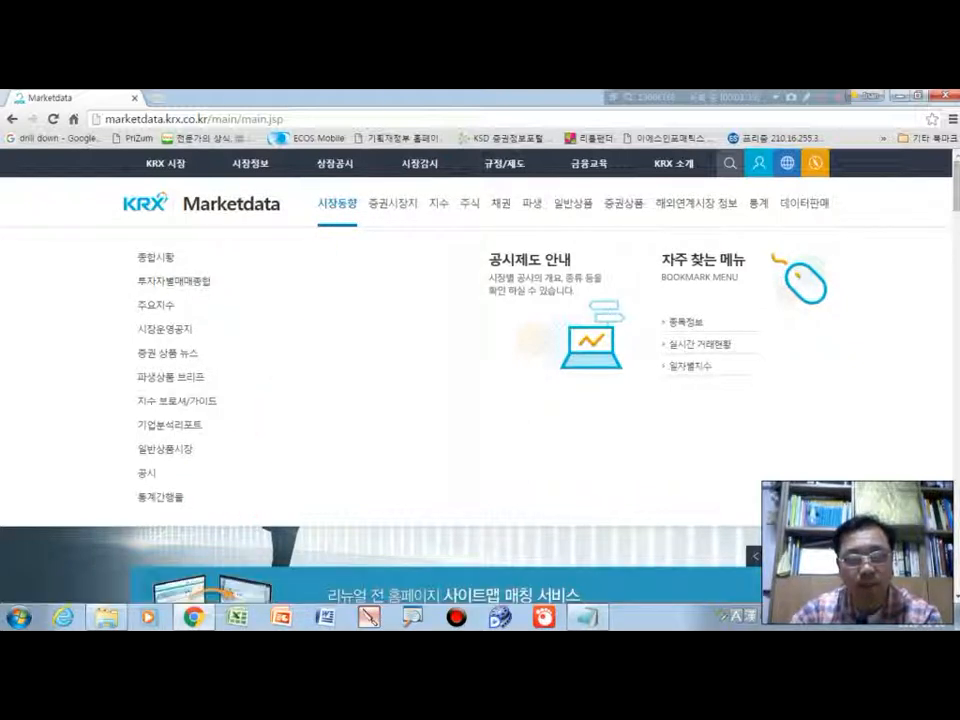
{"action": "mouse_move", "coordinate": [170, 497]}
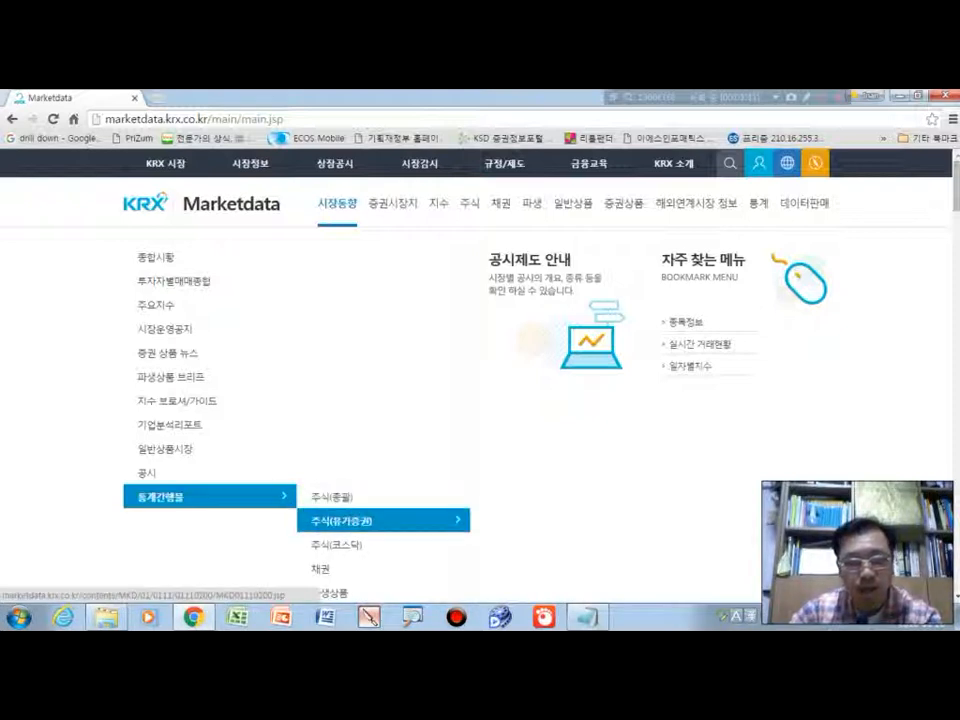
{"action": "mouse_move", "coordinate": [363, 534]}
{"action": "left_mouse_down"}
{"action": "mouse_move", "coordinate": [292, 528]}
{"action": "mouse_move", "coordinate": [391, 511]}
{"action": "mouse_move", "coordinate": [368, 542]}
{"action": "left_mouse_up"}
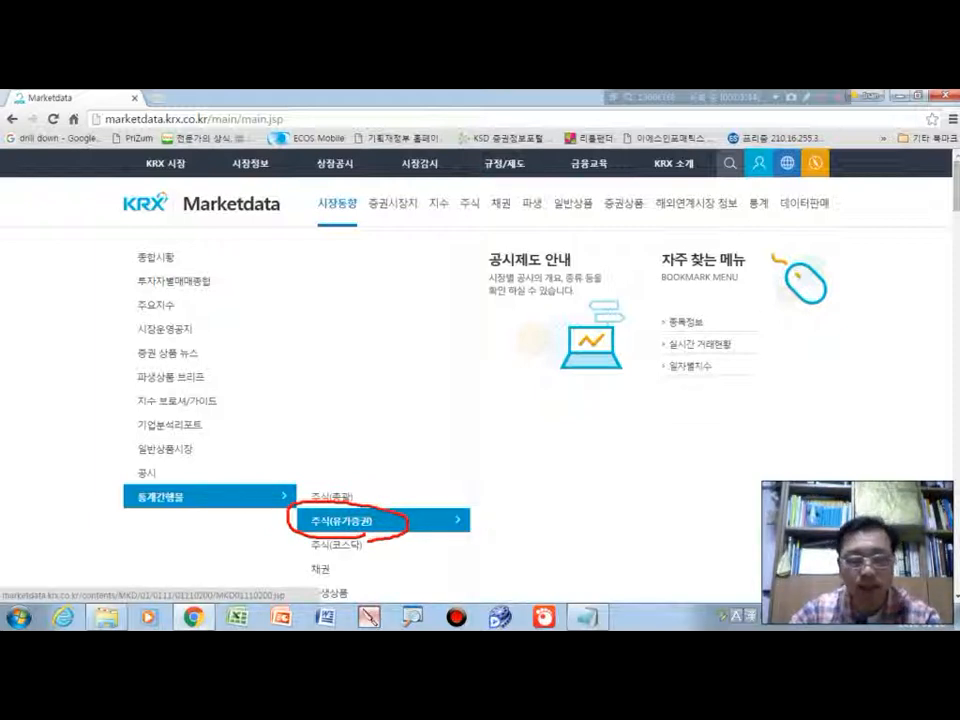
{"action": "key", "text": "Escape"}
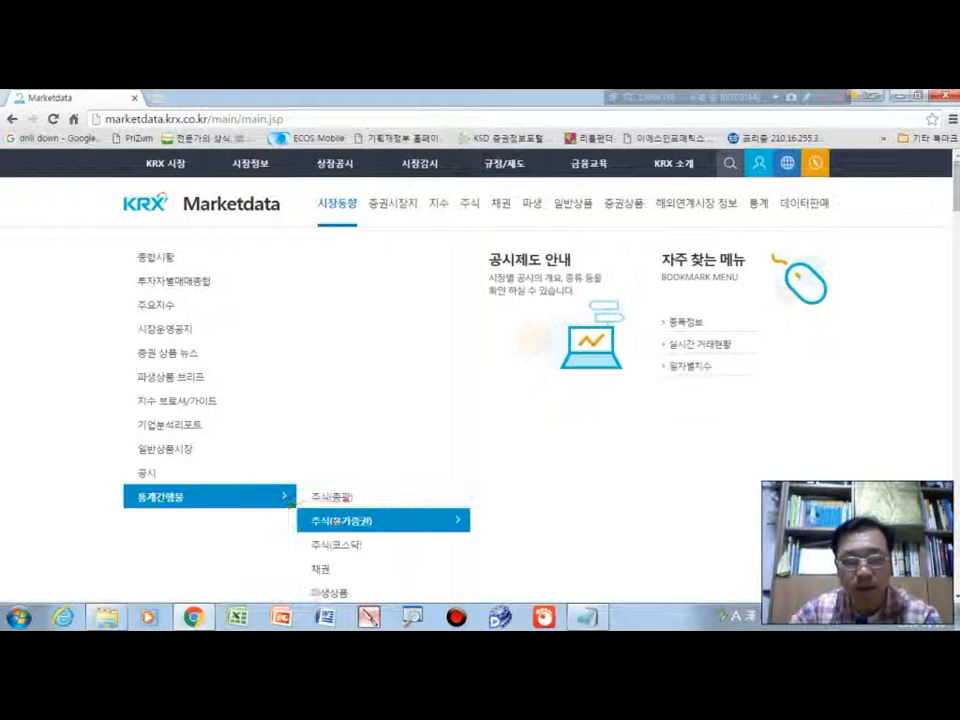
{"action": "left_click", "coordinate": [334, 521]}
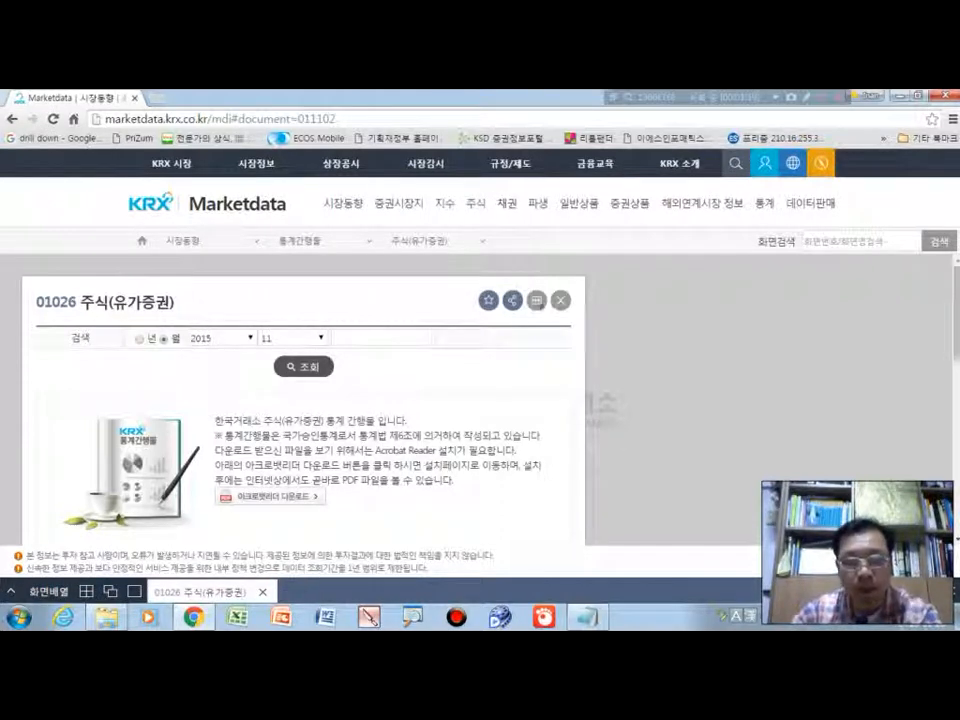
{"action": "mouse_move", "coordinate": [542, 315]}
{"action": "left_mouse_down"}
{"action": "mouse_move", "coordinate": [511, 301]}
{"action": "mouse_move", "coordinate": [557, 315]}
{"action": "left_mouse_up"}
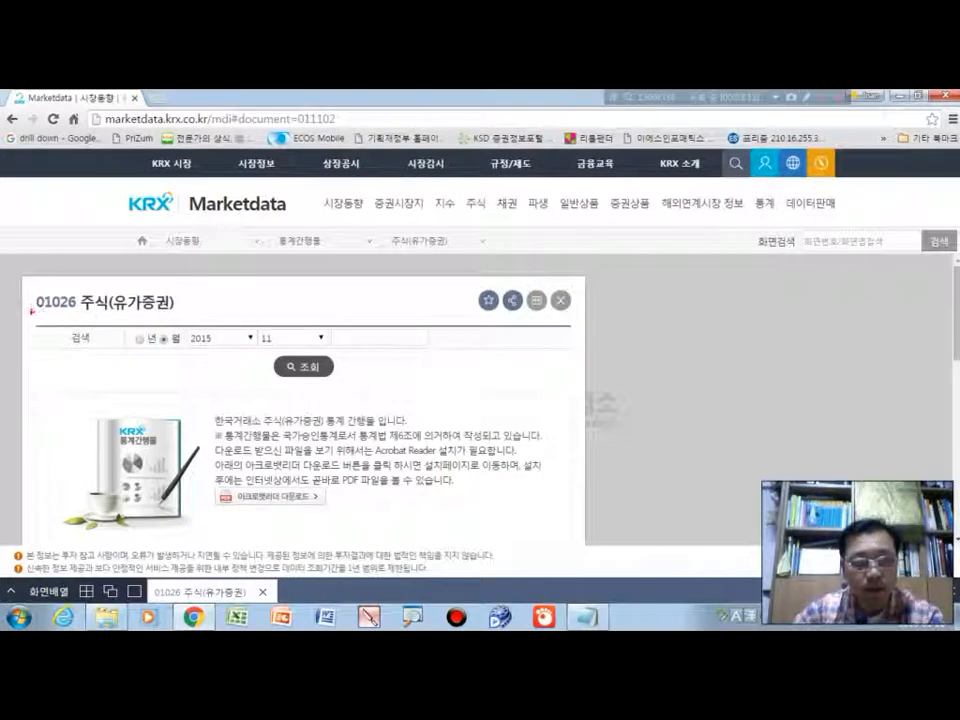
{"action": "left_click_drag", "start_coordinate": [33, 312], "coordinate": [208, 309]}
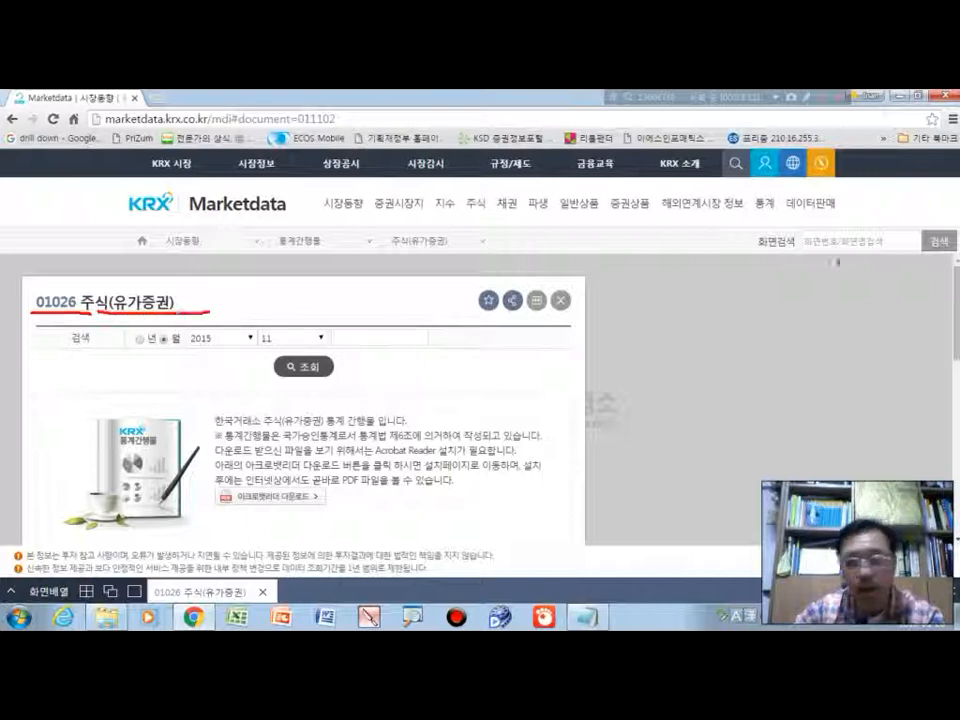
{"action": "mouse_move", "coordinate": [884, 246]}
{"action": "left_mouse_down"}
{"action": "mouse_move", "coordinate": [788, 243]}
{"action": "mouse_move", "coordinate": [900, 212]}
{"action": "mouse_move", "coordinate": [903, 245]}
{"action": "mouse_move", "coordinate": [878, 268]}
{"action": "left_mouse_up"}
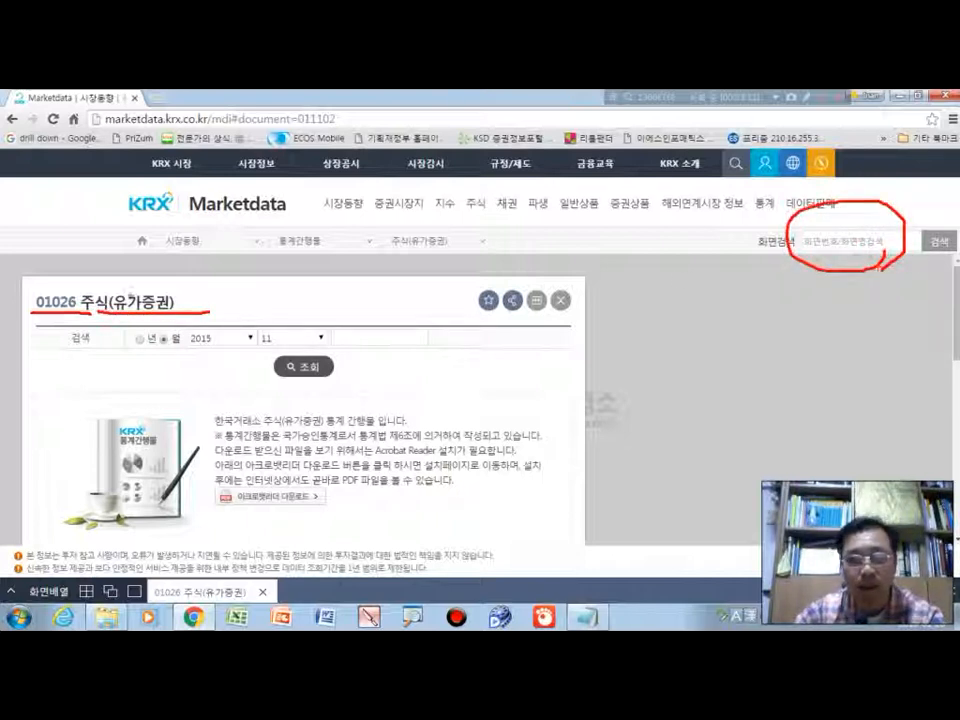
{"action": "left_click_drag", "start_coordinate": [106, 265], "coordinate": [189, 241]}
{"action": "left_click_drag", "start_coordinate": [771, 276], "coordinate": [766, 457]}
{"action": "left_click_drag", "start_coordinate": [788, 330], "coordinate": [853, 331]}
{"action": "left_click_drag", "start_coordinate": [788, 366], "coordinate": [868, 376]}
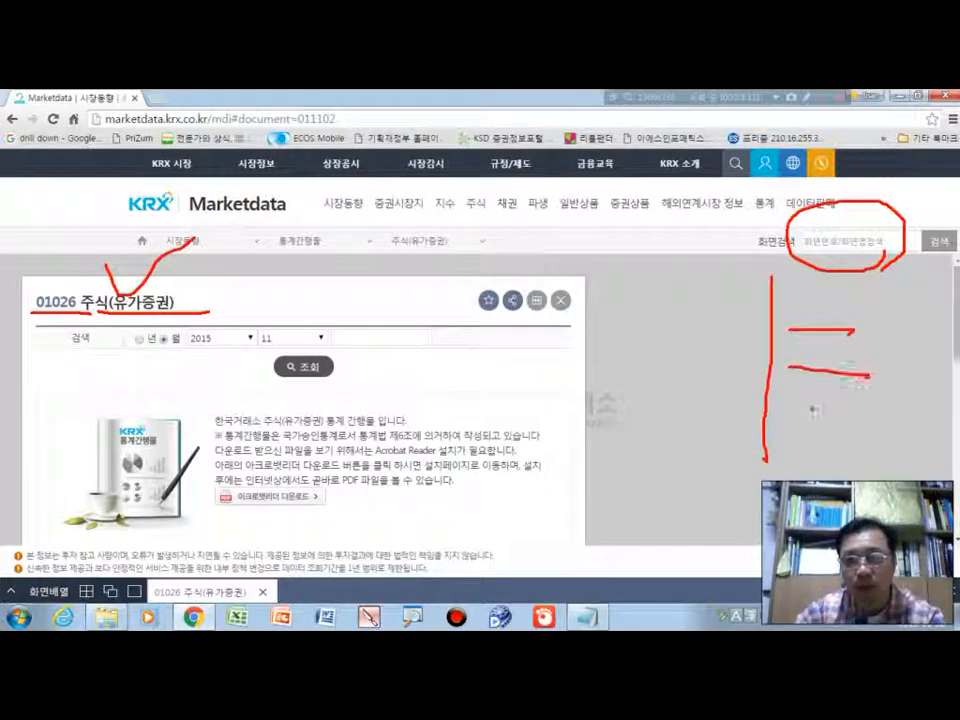
{"action": "left_click_drag", "start_coordinate": [811, 408], "coordinate": [884, 421]}
{"action": "left_click_drag", "start_coordinate": [811, 472], "coordinate": [866, 480]}
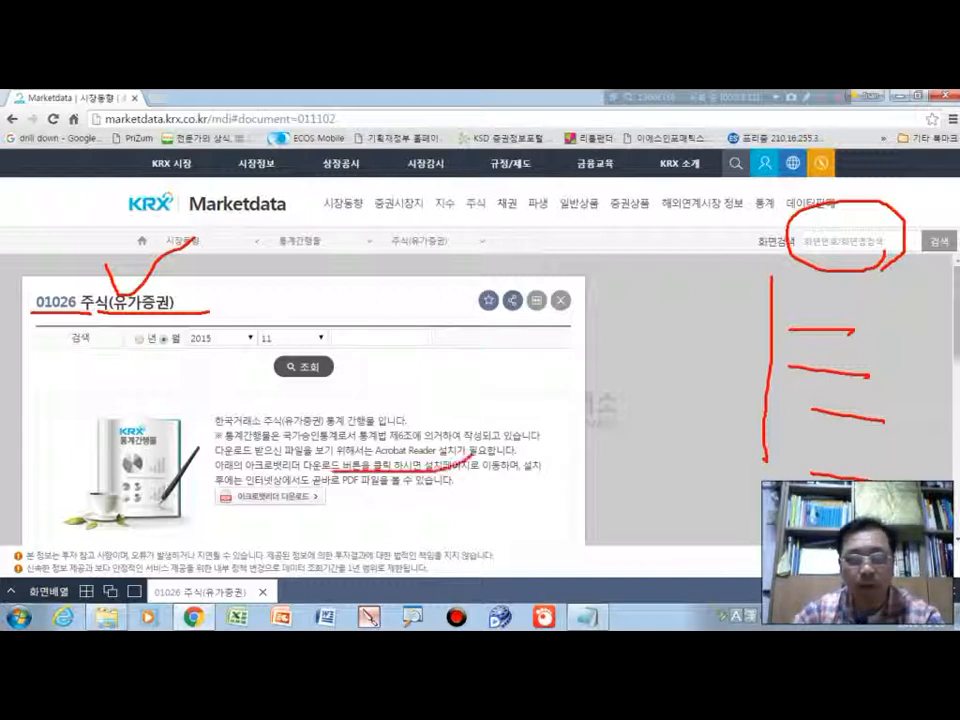
{"action": "left_click_drag", "start_coordinate": [350, 366], "coordinate": [420, 470]}
{"action": "left_click_drag", "start_coordinate": [563, 372], "coordinate": [645, 428]}
{"action": "left_click_drag", "start_coordinate": [624, 364], "coordinate": [573, 492]}
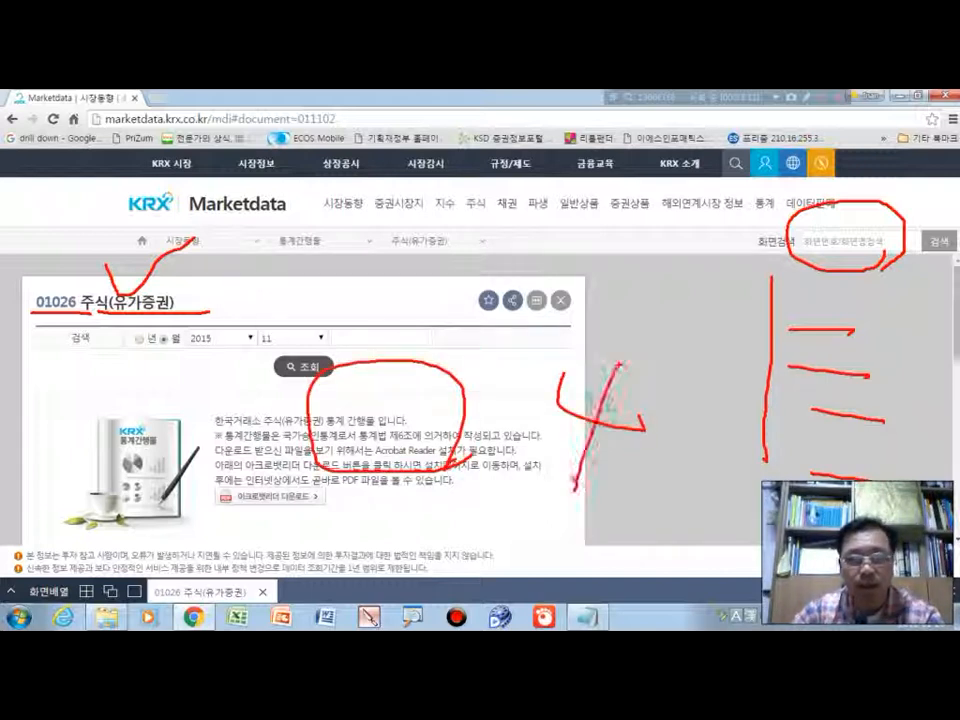
{"action": "key", "text": "Escape"}
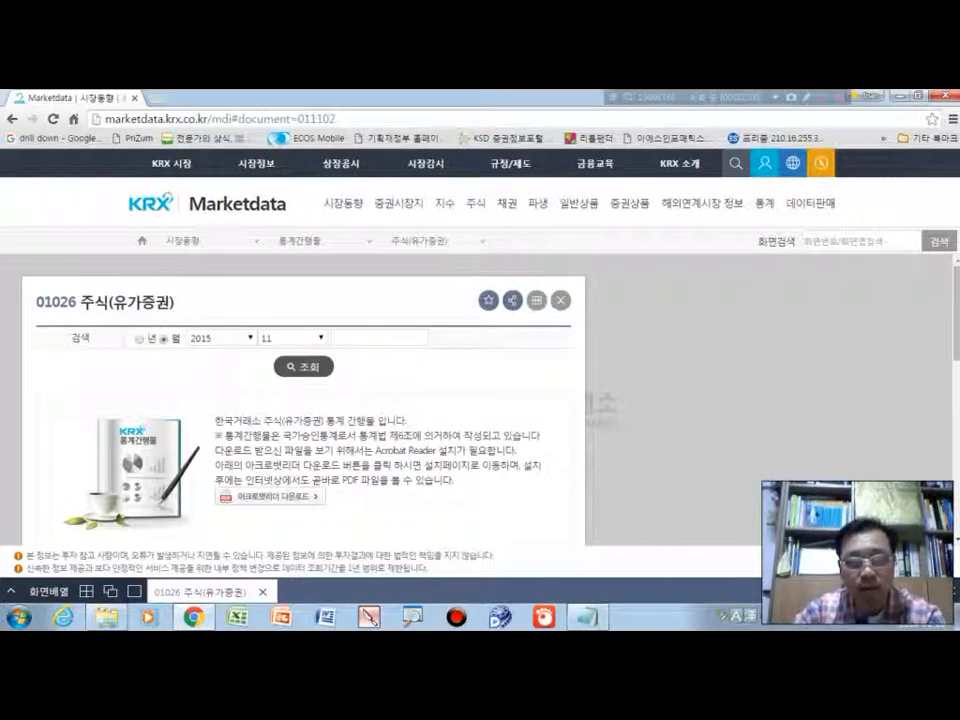
{"action": "left_click_drag", "start_coordinate": [527, 290], "coordinate": [570, 274]}
{"action": "key", "text": "Escape"}
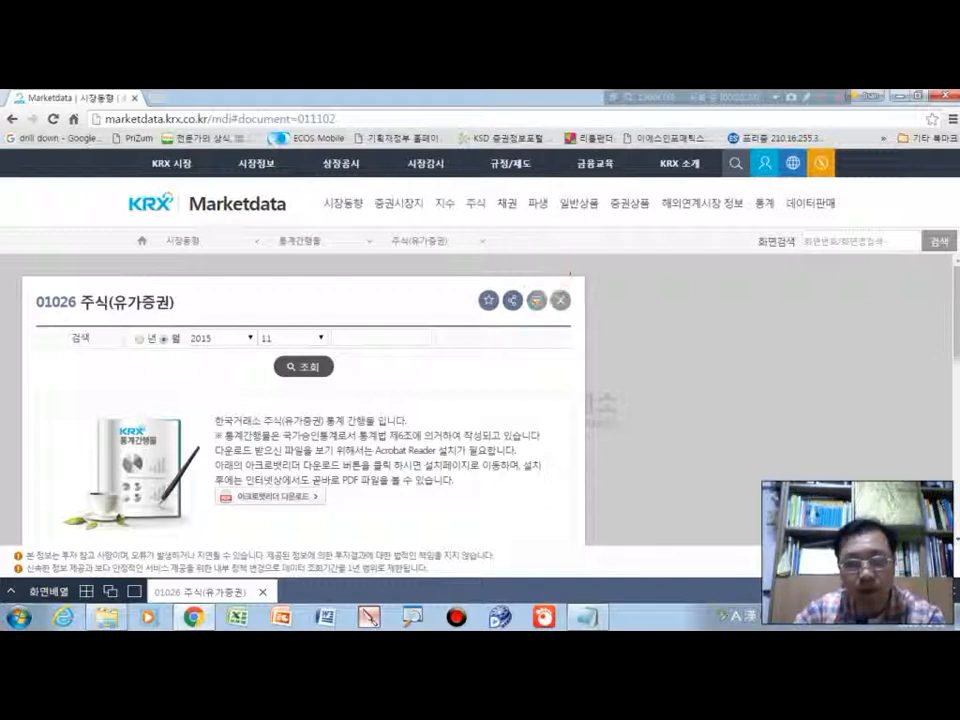
- Enlarge the 01026 주식(유가증권) view to full width and go to page 3 of its publication list
{"action": "left_click", "coordinate": [537, 301]}
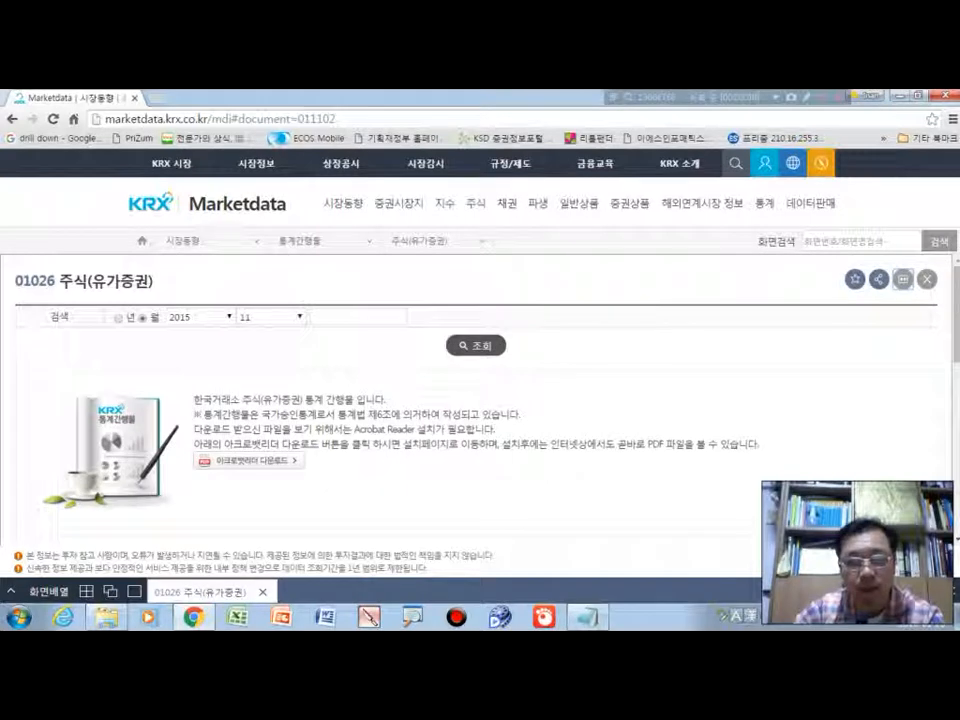
{"action": "scroll", "coordinate": [480, 400], "scroll_direction": "down", "scroll_amount": 5}
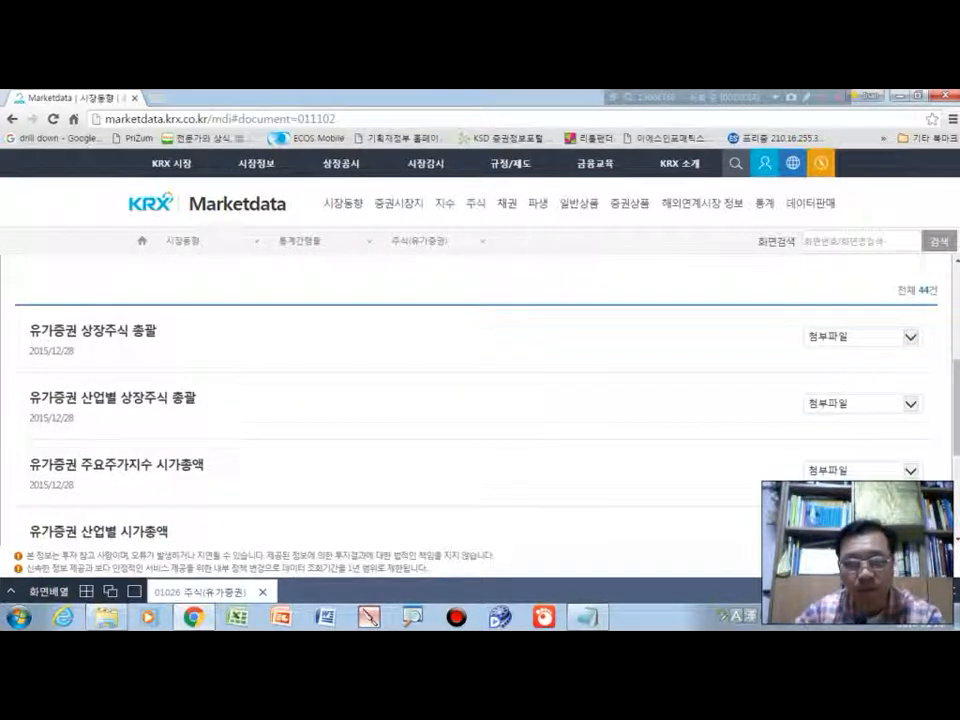
{"action": "scroll", "coordinate": [480, 400], "scroll_direction": "down", "scroll_amount": 3}
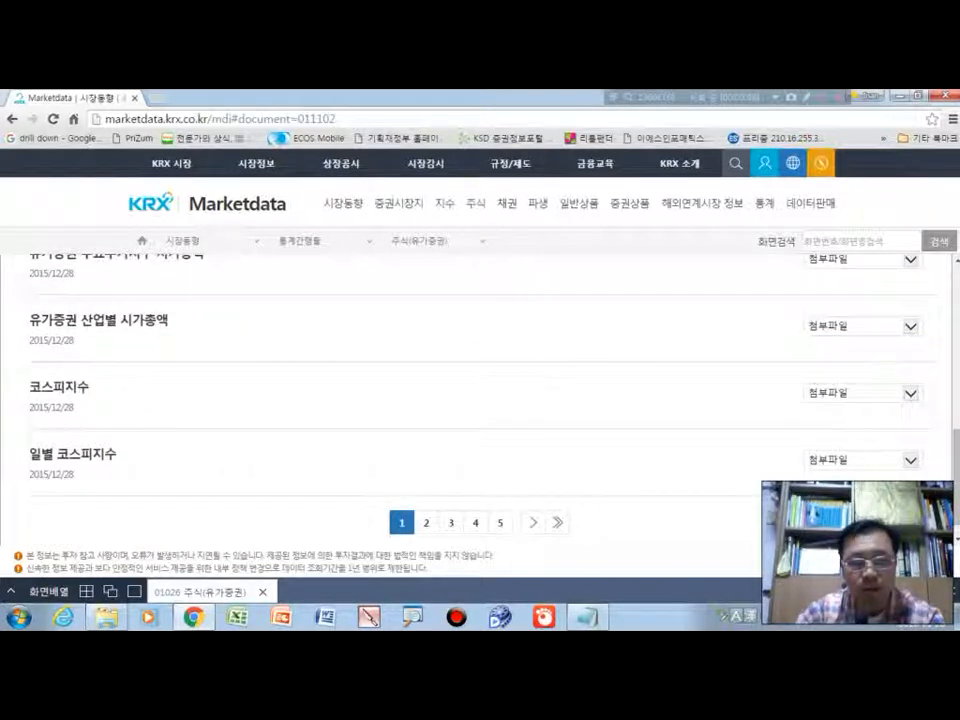
{"action": "left_click", "coordinate": [426, 523]}
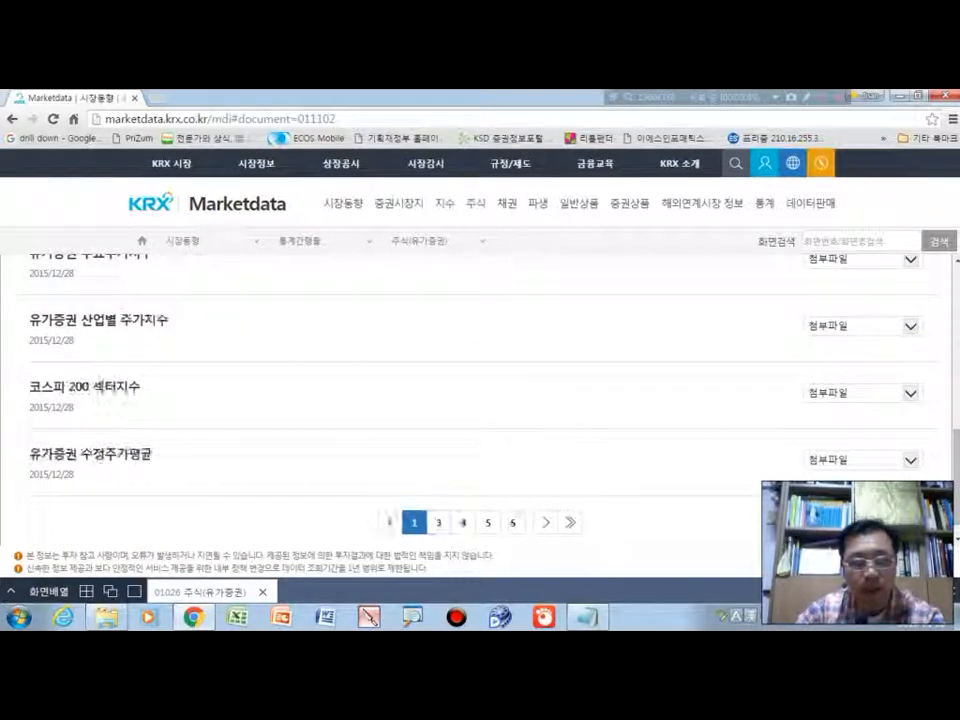
{"action": "left_click", "coordinate": [439, 523]}
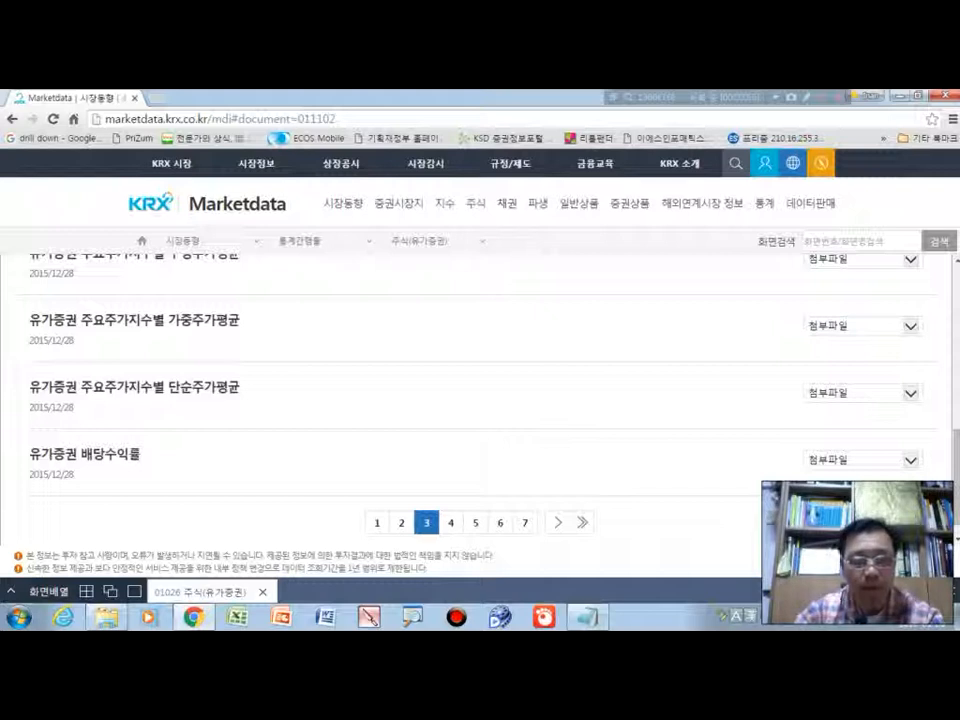
{"action": "mouse_move", "coordinate": [114, 466]}
{"action": "left_mouse_down"}
{"action": "mouse_move", "coordinate": [40, 486]}
{"action": "mouse_move", "coordinate": [133, 480]}
{"action": "left_mouse_up"}
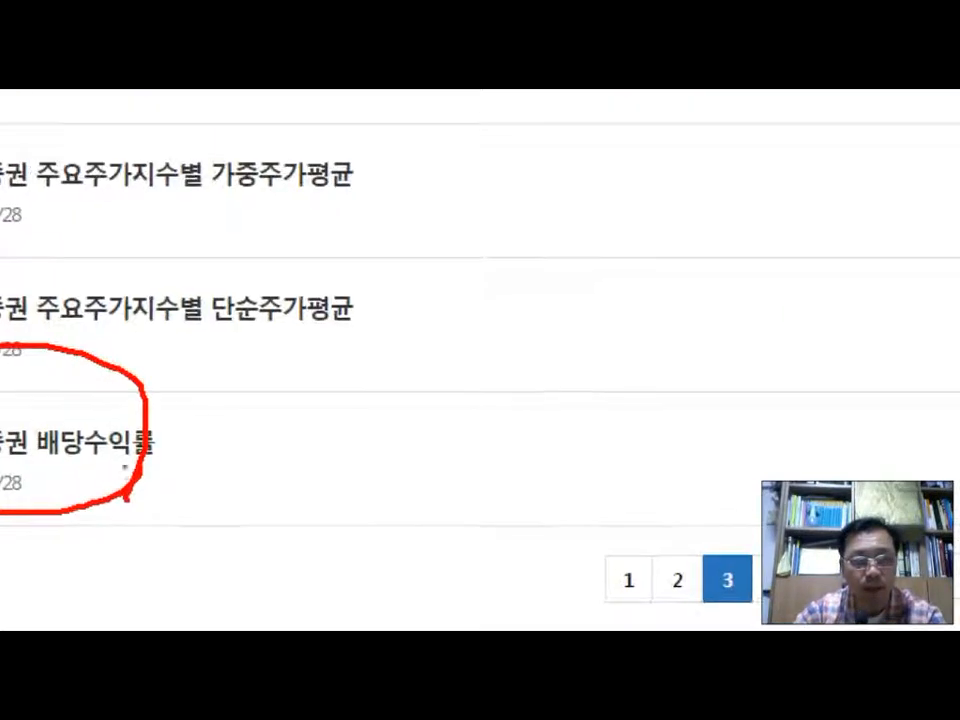
{"action": "key", "text": "Escape"}
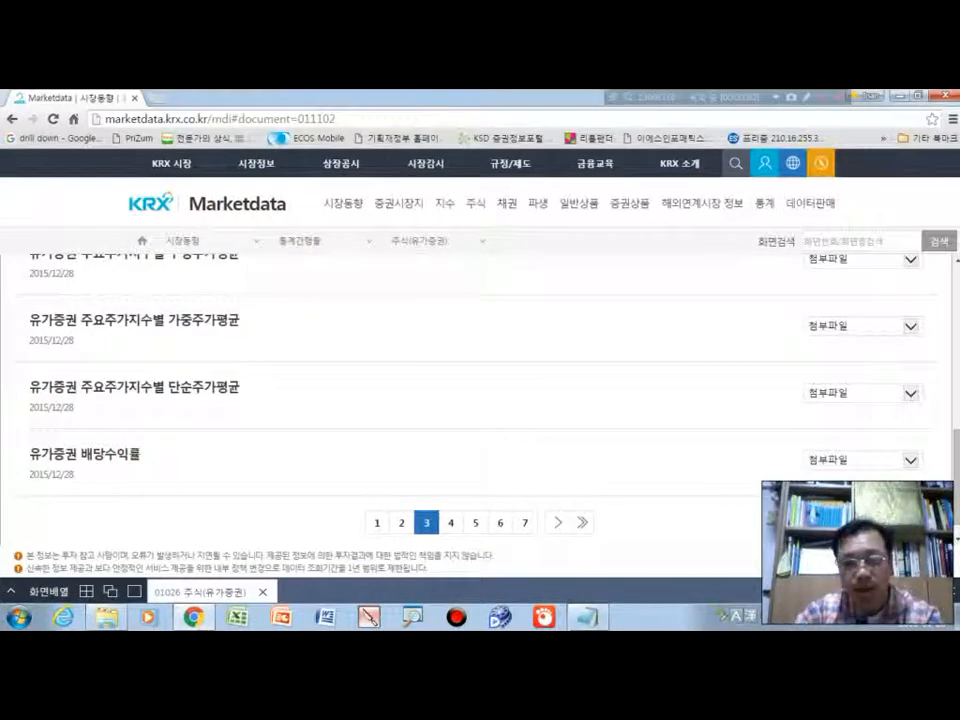
{"action": "left_click_drag", "start_coordinate": [836, 441], "coordinate": [879, 392]}
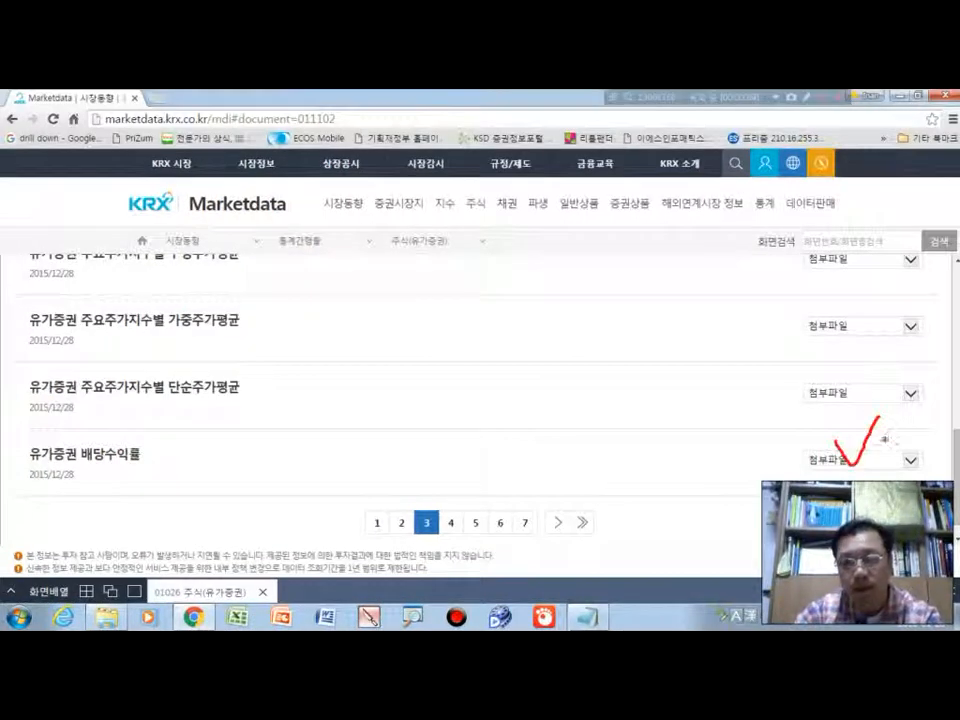
- Download the PDF attached to the 유가증권 배당수익률 entry and open the downloaded file
{"action": "key", "text": "Escape"}
{"action": "left_click", "coordinate": [909, 460]}
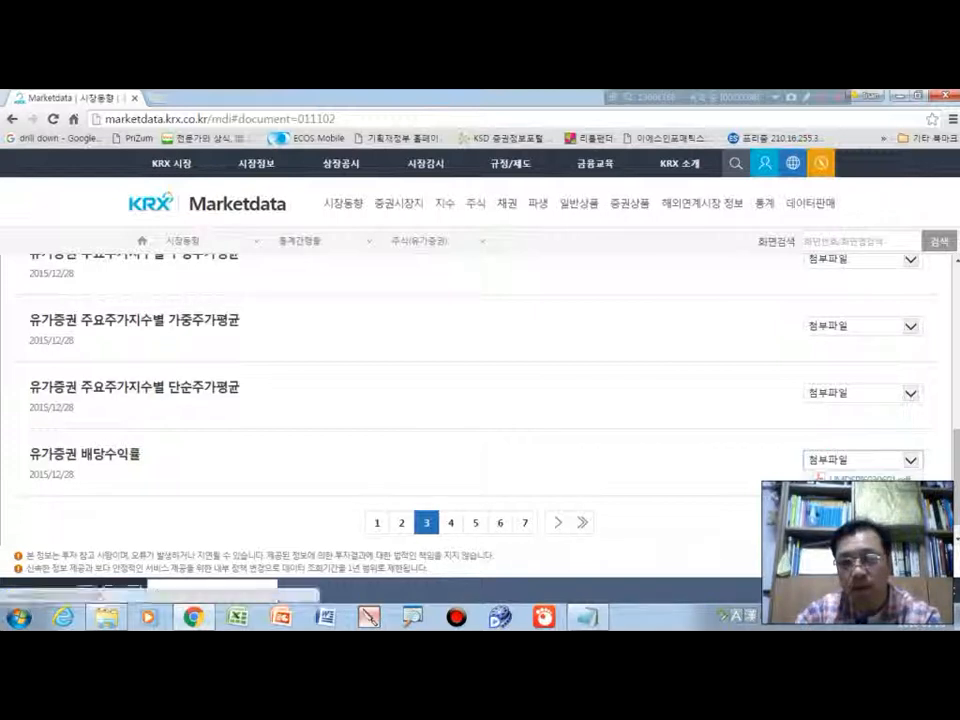
{"action": "left_click", "coordinate": [868, 479]}
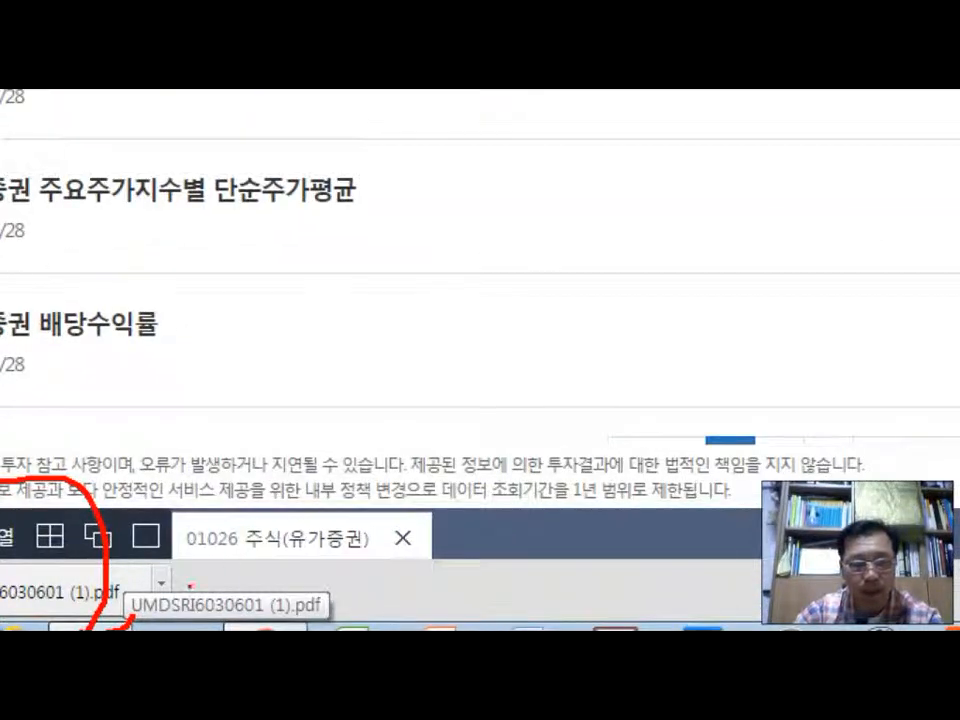
{"action": "left_click", "coordinate": [160, 582]}
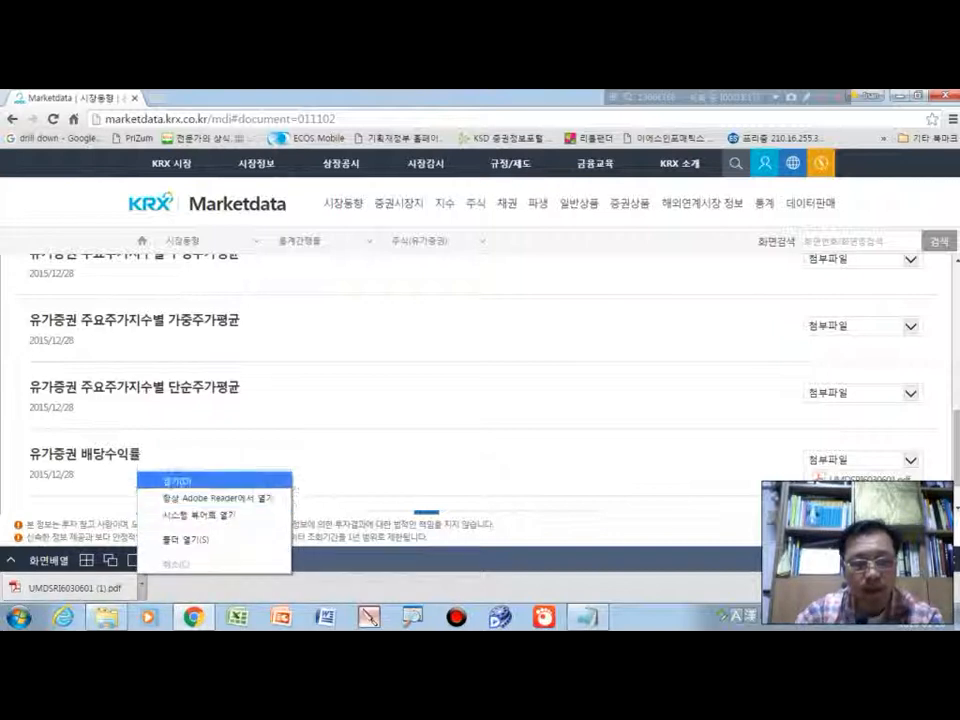
{"action": "left_click", "coordinate": [177, 481]}
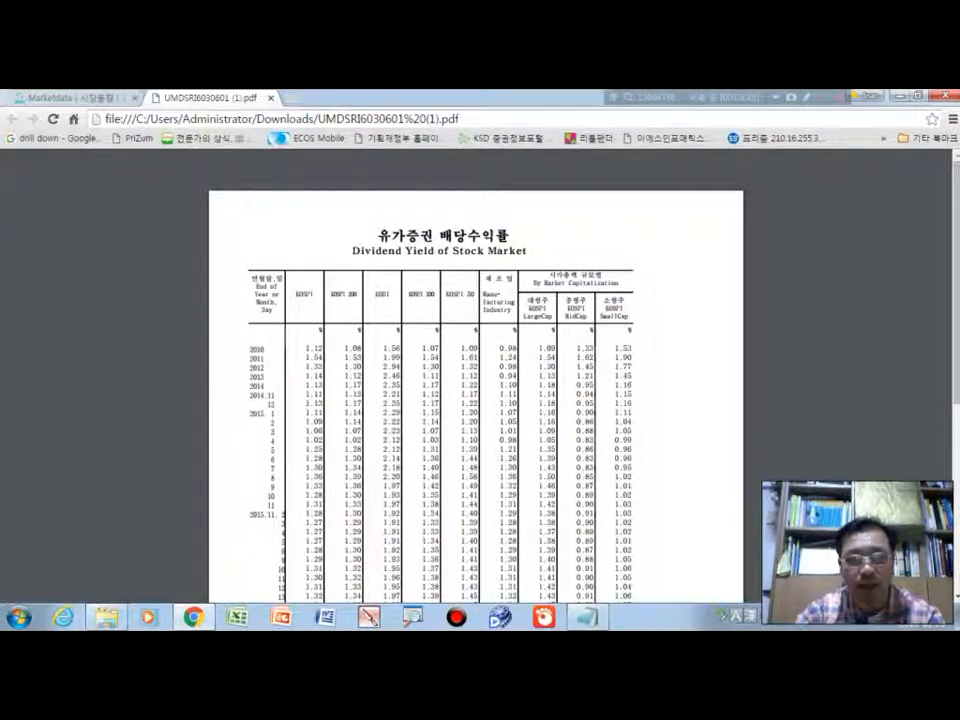
- Zoom the dividend yield PDF to 125% and examine the November 2015 yields for KOSPI, KOSPI 200 and KODI
{"action": "key", "text": "ctrl+plus"}
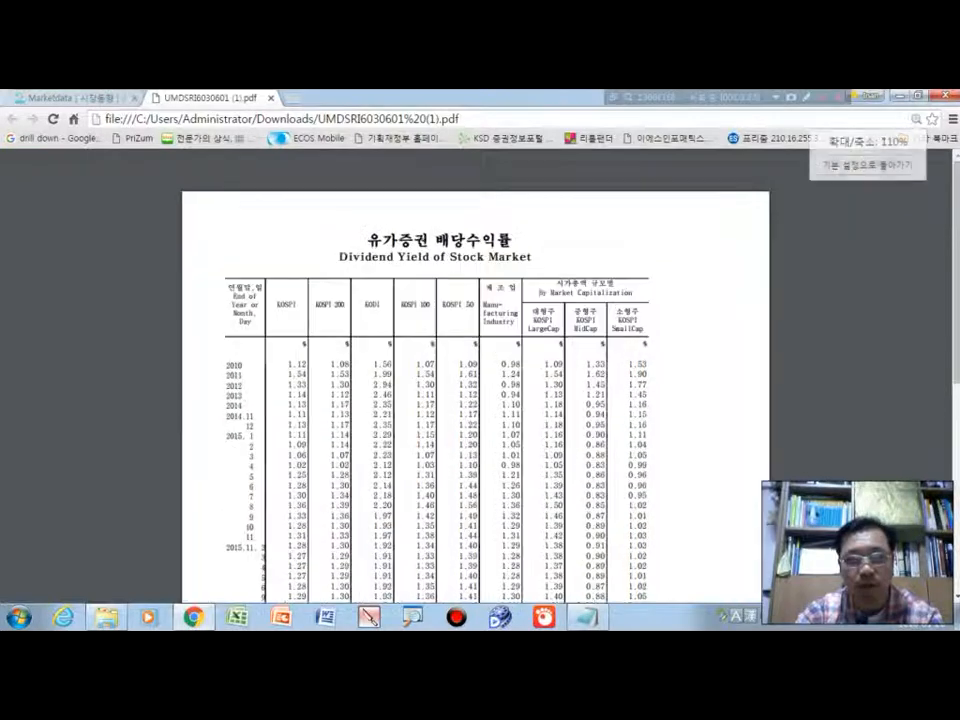
{"action": "key", "text": "ctrl+plus"}
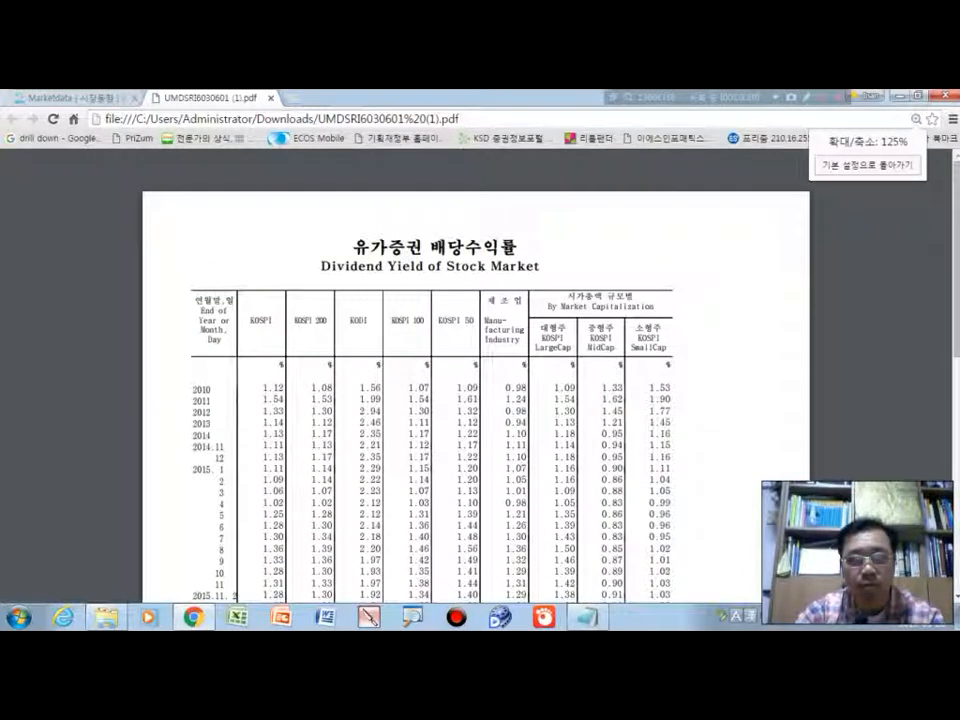
{"action": "left_click_drag", "start_coordinate": [957, 260], "coordinate": [957, 296]}
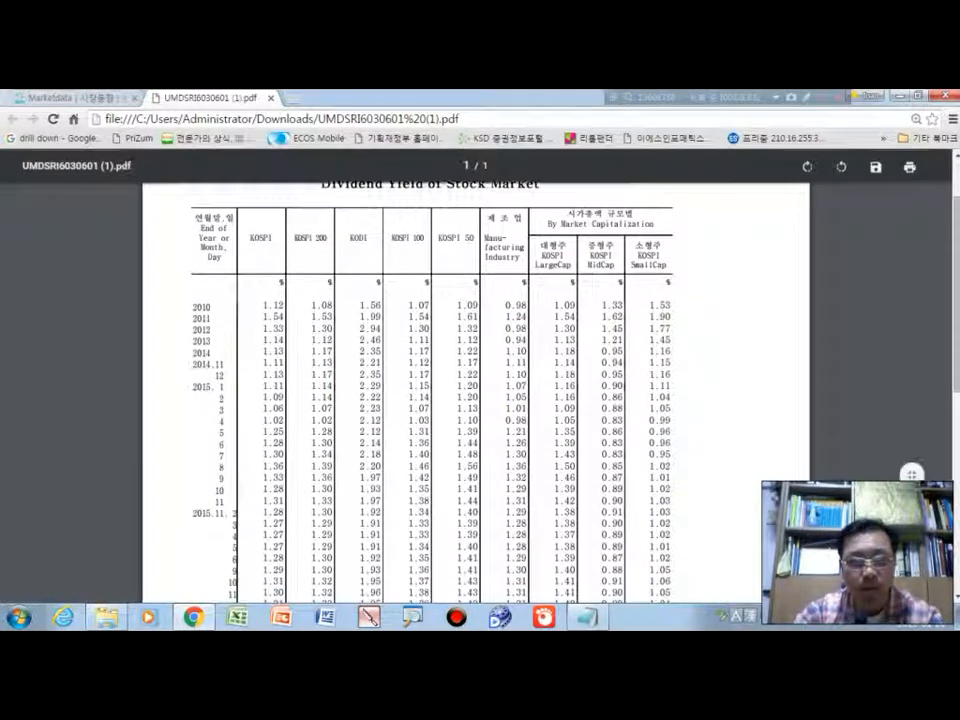
{"action": "left_click_drag", "start_coordinate": [235, 249], "coordinate": [472, 254]}
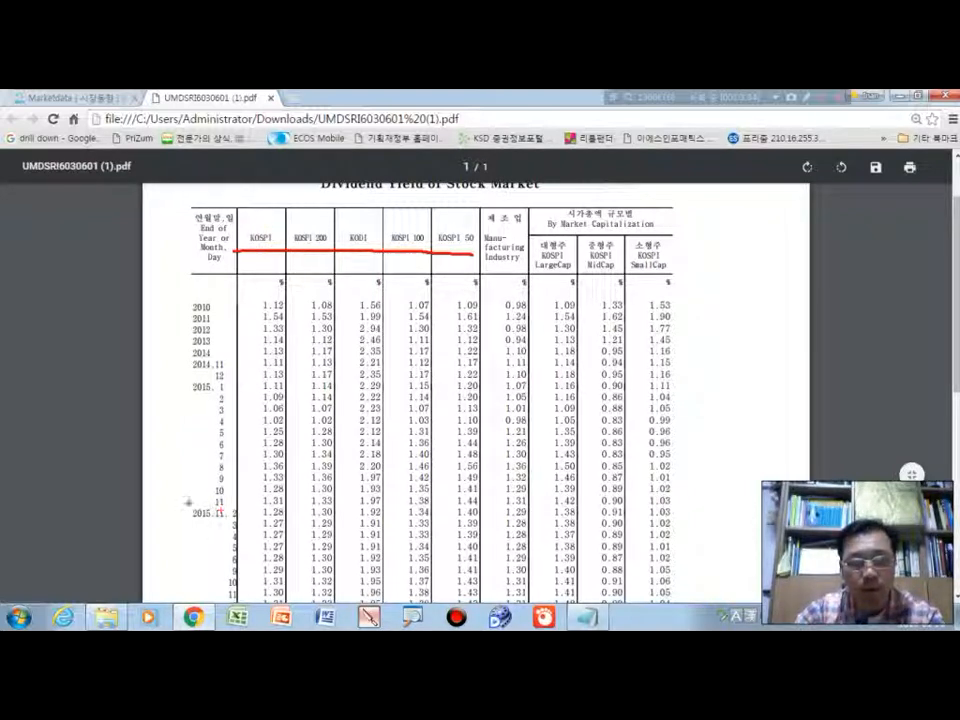
{"action": "mouse_move", "coordinate": [180, 504]}
{"action": "left_mouse_down"}
{"action": "mouse_move", "coordinate": [279, 510]}
{"action": "mouse_move", "coordinate": [300, 502]}
{"action": "mouse_move", "coordinate": [250, 506]}
{"action": "mouse_move", "coordinate": [292, 494]}
{"action": "left_mouse_up"}
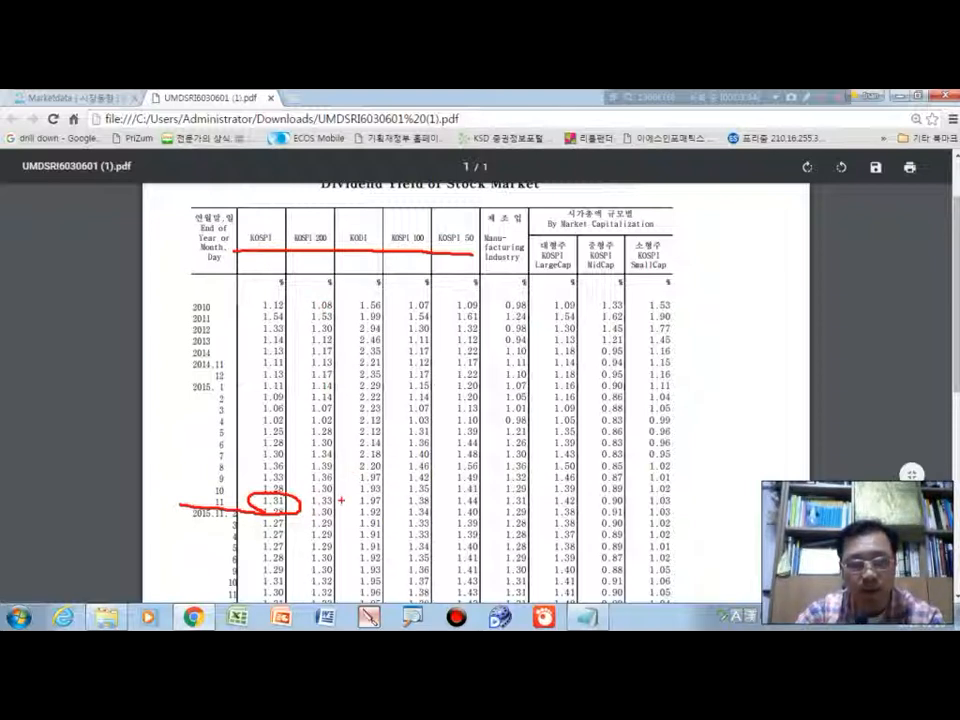
{"action": "mouse_move", "coordinate": [346, 495]}
{"action": "left_mouse_down"}
{"action": "mouse_move", "coordinate": [305, 489]}
{"action": "mouse_move", "coordinate": [296, 515]}
{"action": "mouse_move", "coordinate": [345, 500]}
{"action": "left_mouse_up"}
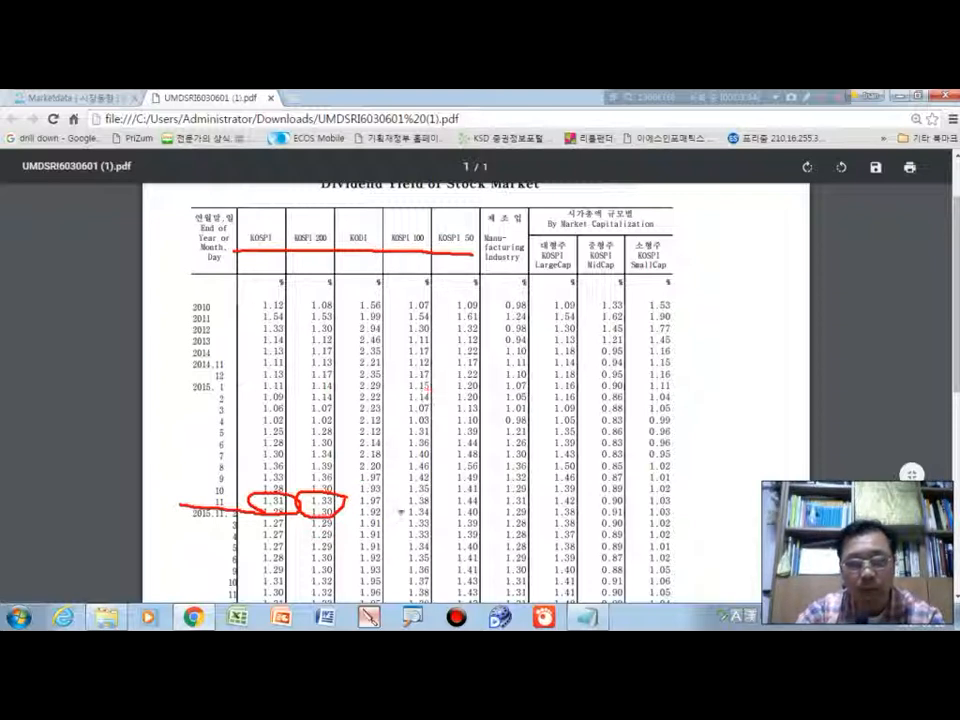
{"action": "mouse_move", "coordinate": [398, 512]}
{"action": "left_mouse_down"}
{"action": "mouse_move", "coordinate": [338, 506]}
{"action": "mouse_move", "coordinate": [382, 484]}
{"action": "mouse_move", "coordinate": [398, 500]}
{"action": "mouse_move", "coordinate": [394, 517]}
{"action": "left_mouse_up"}
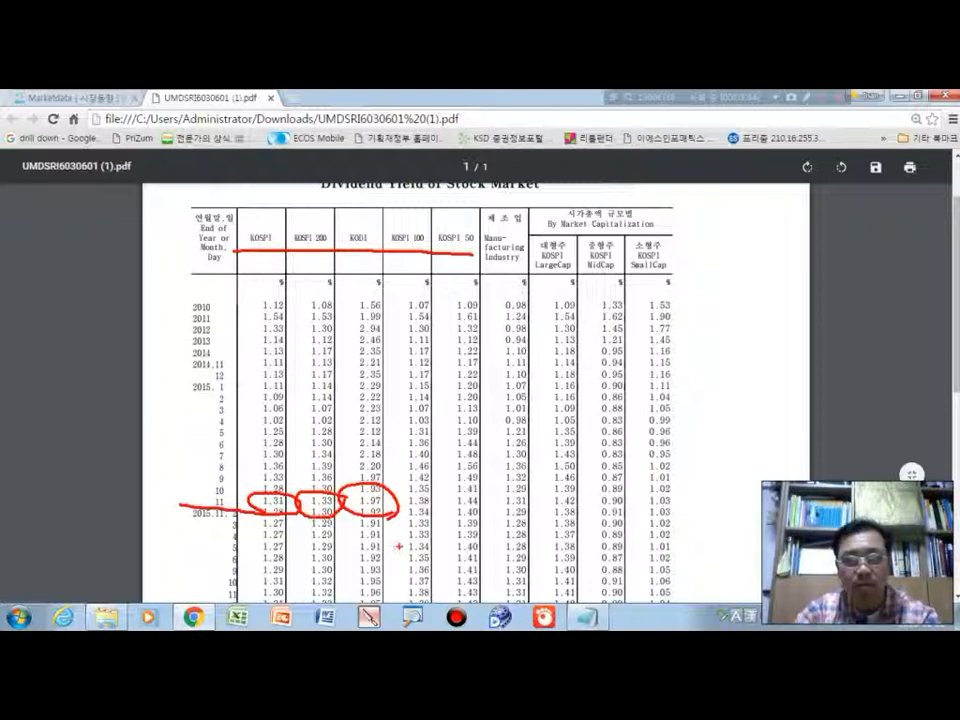
{"action": "key", "text": "Escape"}
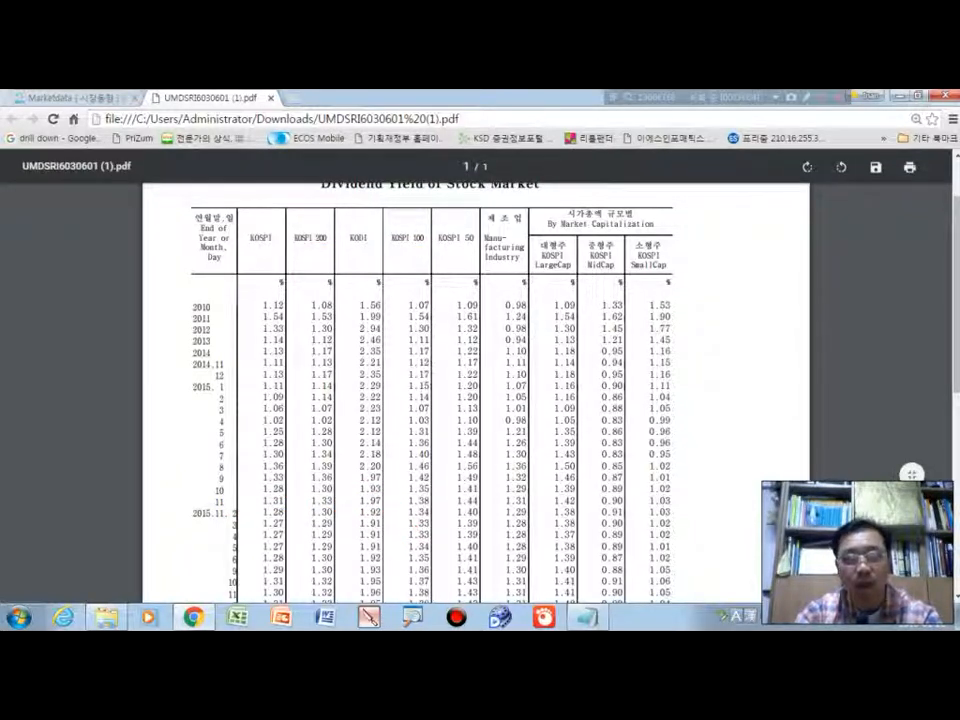
{"action": "scroll", "coordinate": [476, 390], "scroll_direction": "up", "scroll_amount": 1}
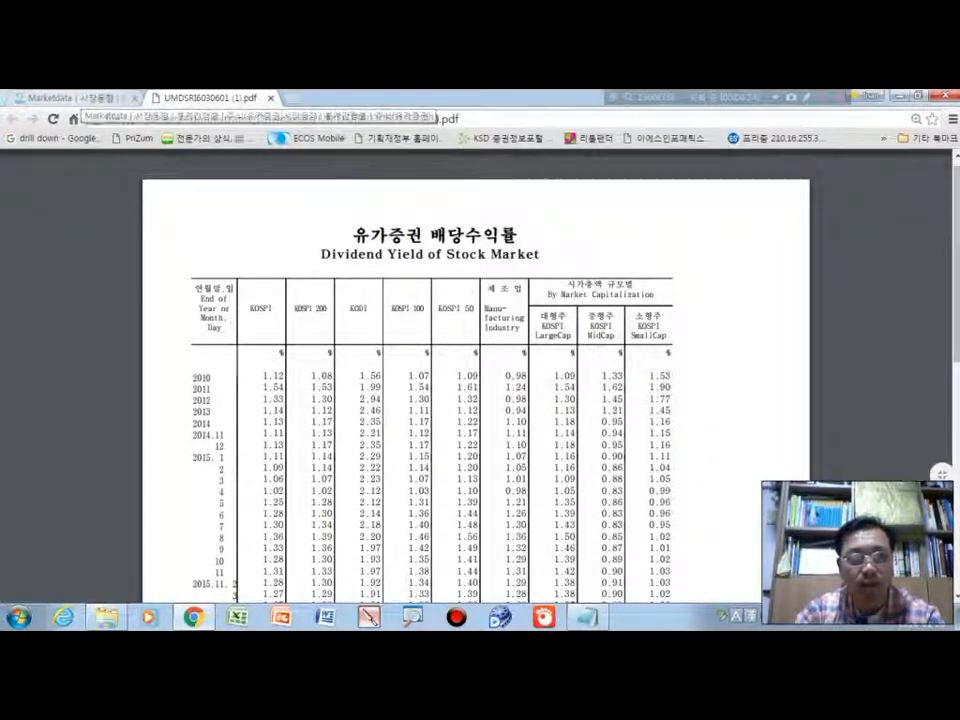
- Return to the Marketdata page and open KOSPI시리즈 from 주가지수 in the 지수 category
{"action": "left_click", "coordinate": [80, 98]}
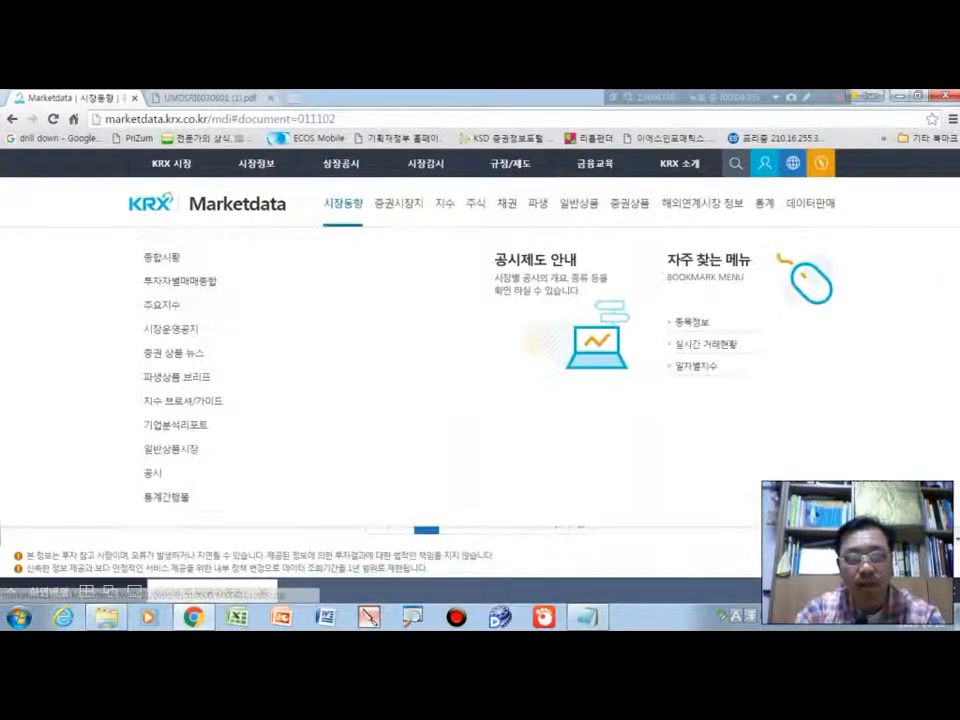
{"action": "mouse_move", "coordinate": [445, 204]}
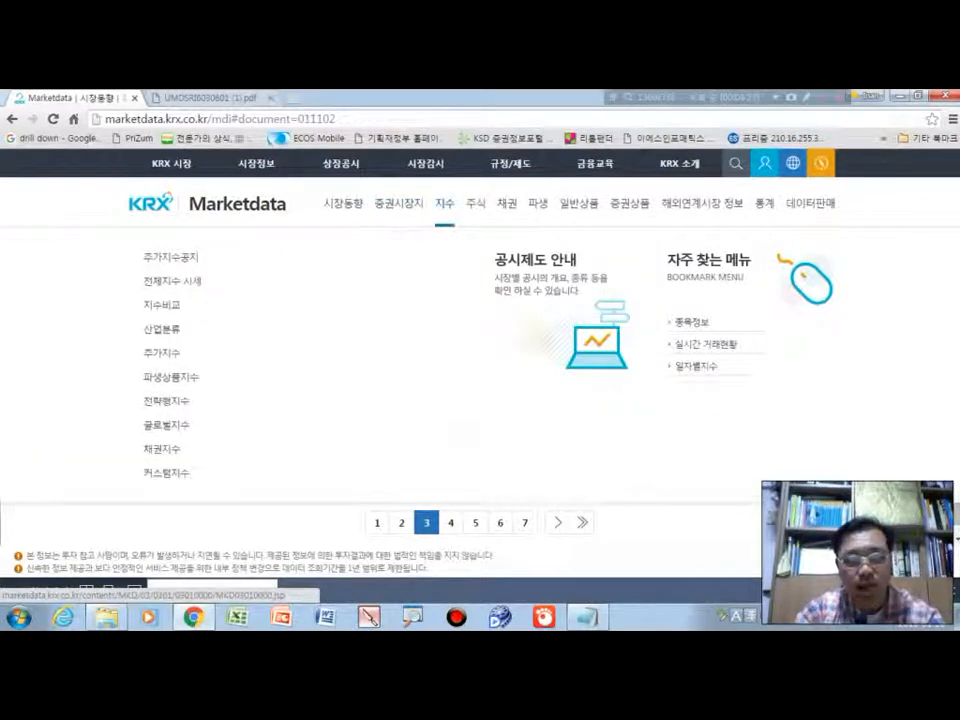
{"action": "mouse_move", "coordinate": [455, 211]}
{"action": "left_mouse_down"}
{"action": "mouse_move", "coordinate": [442, 216]}
{"action": "mouse_move", "coordinate": [448, 181]}
{"action": "mouse_move", "coordinate": [458, 220]}
{"action": "left_mouse_up"}
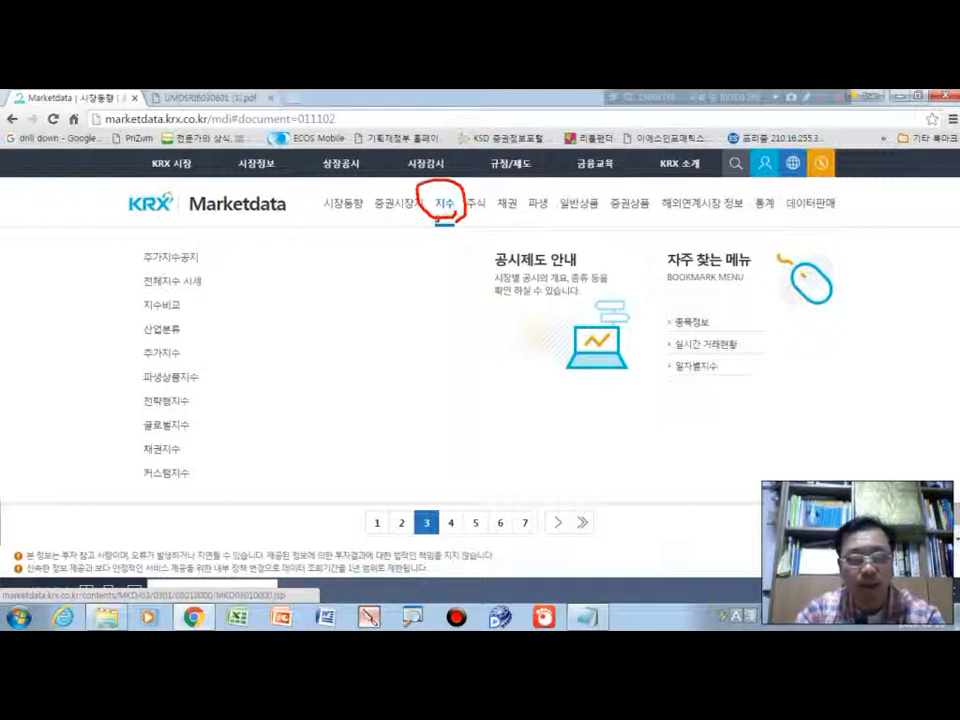
{"action": "mouse_move", "coordinate": [440, 219]}
{"action": "left_mouse_down"}
{"action": "mouse_move", "coordinate": [403, 315]}
{"action": "mouse_move", "coordinate": [339, 340]}
{"action": "mouse_move", "coordinate": [200, 352]}
{"action": "mouse_move", "coordinate": [206, 364]}
{"action": "left_mouse_up"}
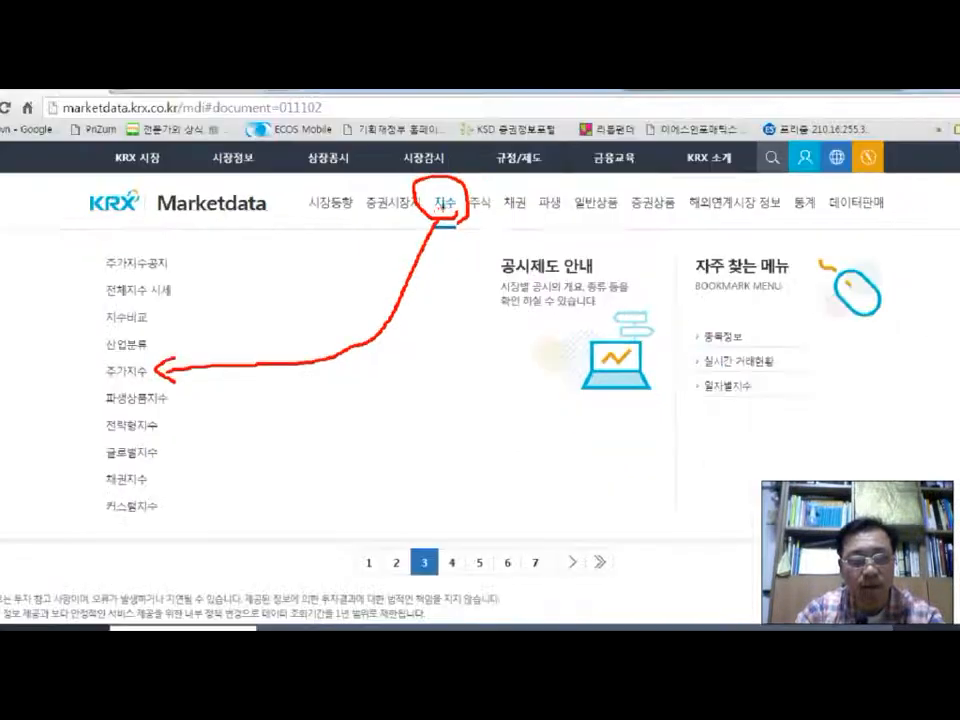
{"action": "mouse_move", "coordinate": [168, 356]}
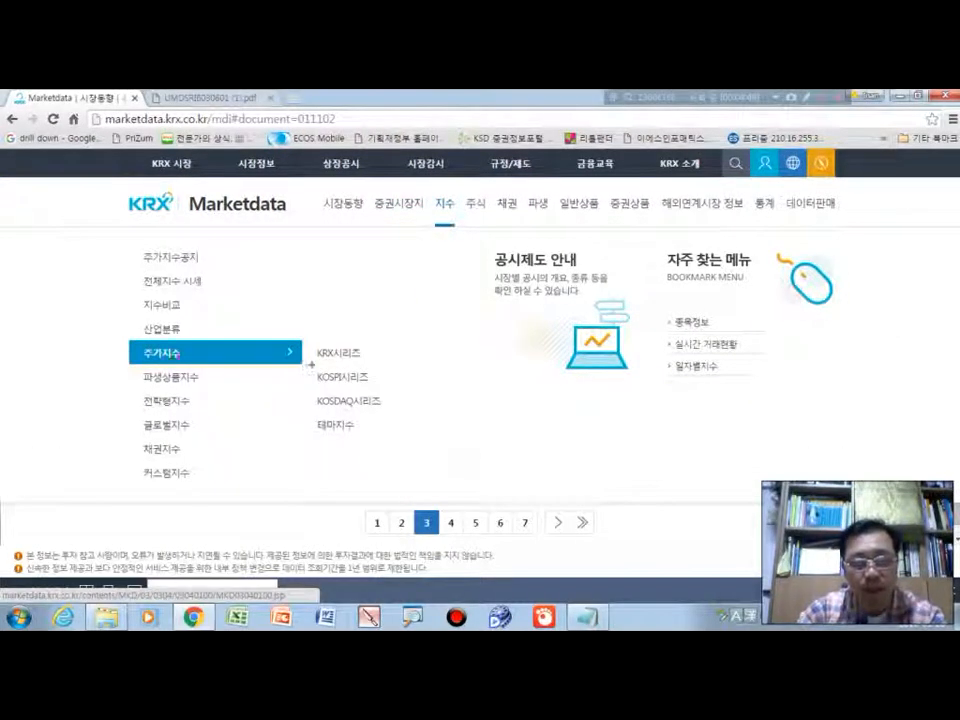
{"action": "mouse_move", "coordinate": [316, 340]}
{"action": "left_mouse_down"}
{"action": "mouse_move", "coordinate": [302, 428]}
{"action": "mouse_move", "coordinate": [315, 447]}
{"action": "left_mouse_up"}
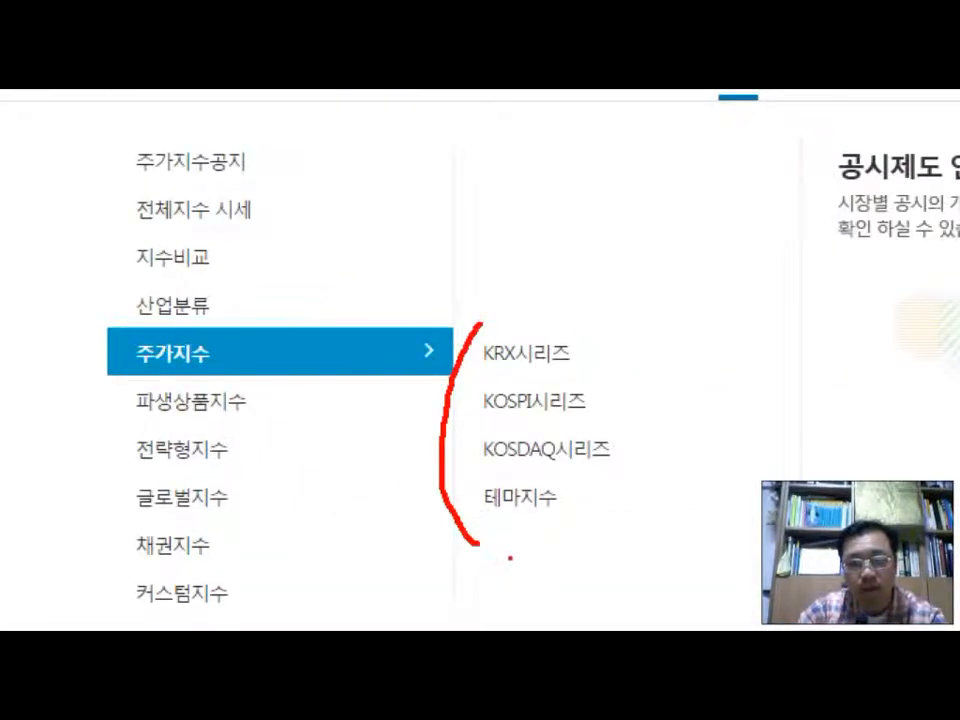
{"action": "key", "text": "Escape"}
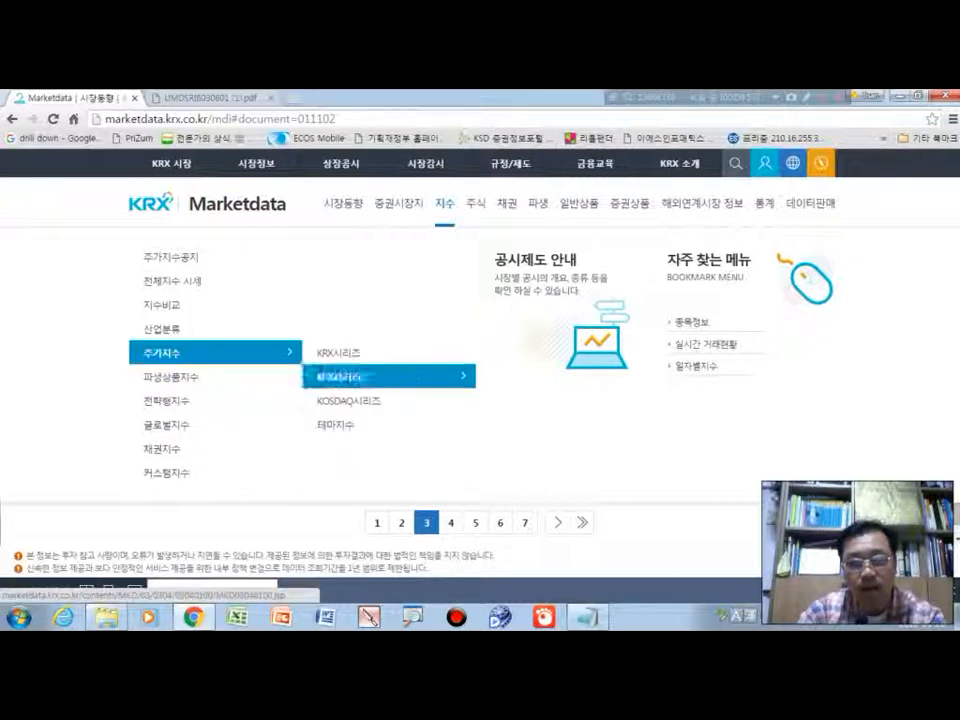
{"action": "left_click", "coordinate": [390, 376]}
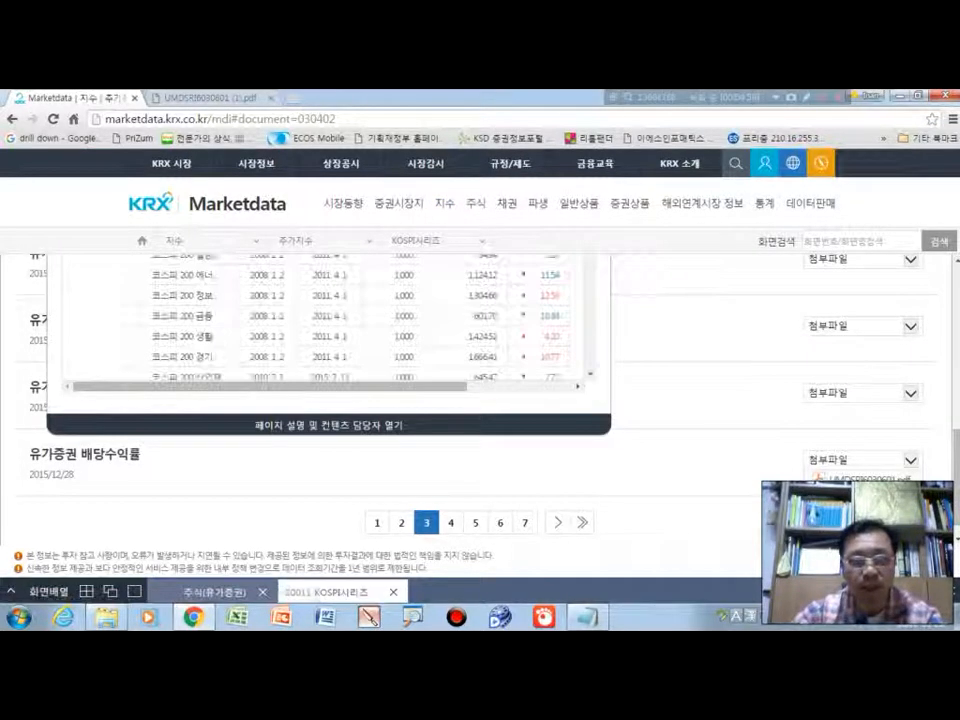
- Enlarge the 20011 KOSPI시리즈 view to full width and point out its screen number and the 화면검색 field
{"action": "scroll", "coordinate": [320, 400], "scroll_direction": "up", "scroll_amount": 10}
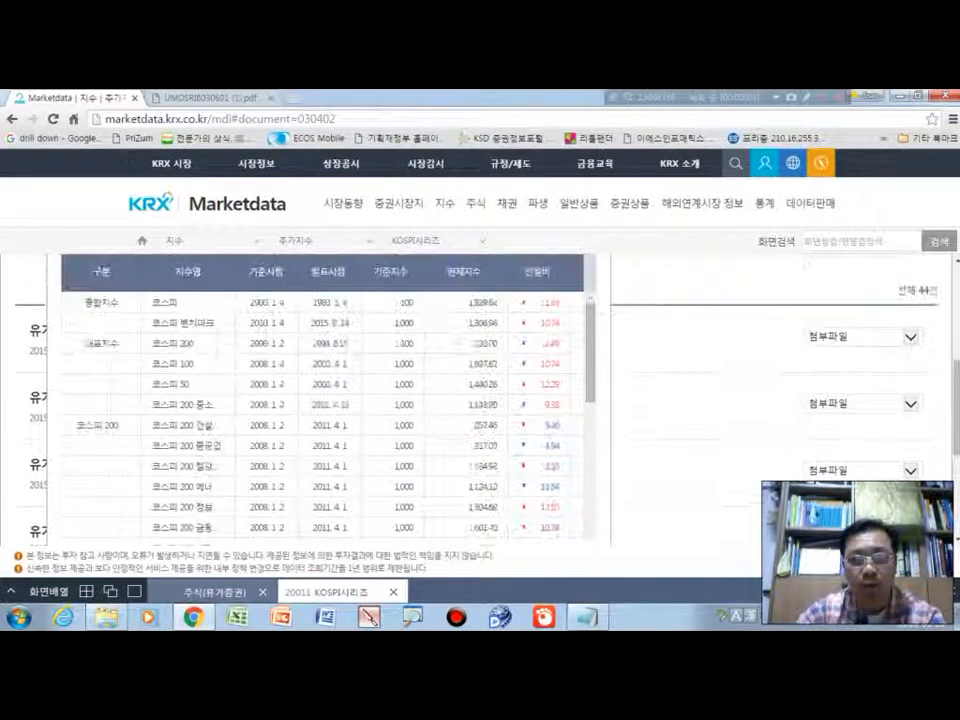
{"action": "scroll", "coordinate": [320, 400], "scroll_direction": "up", "scroll_amount": 5}
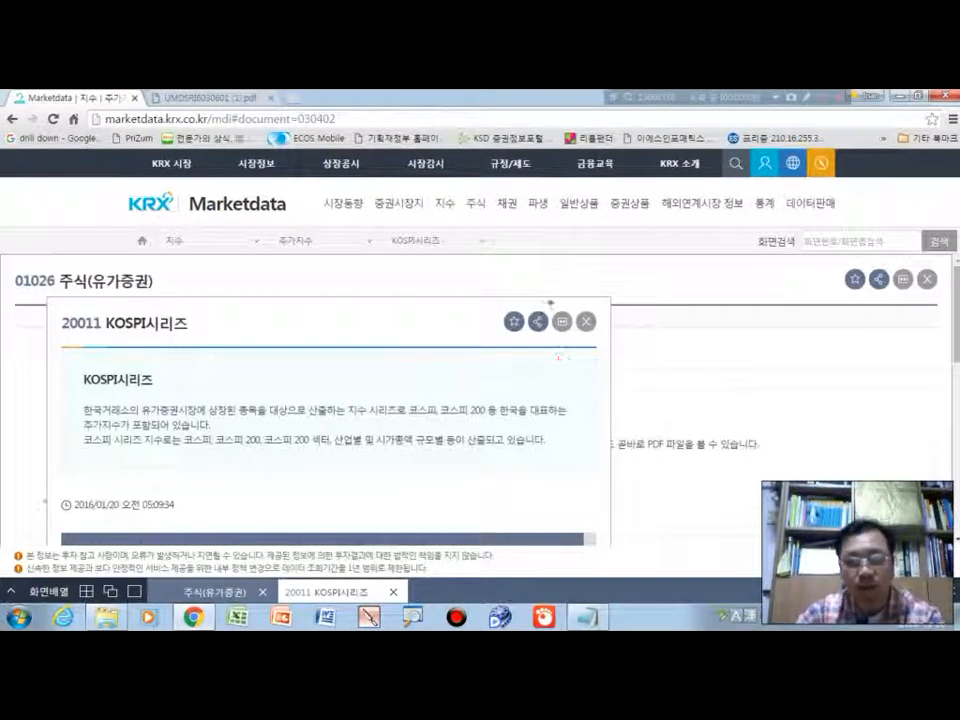
{"action": "left_click_drag", "start_coordinate": [551, 307], "coordinate": [592, 296]}
{"action": "key", "text": "Escape"}
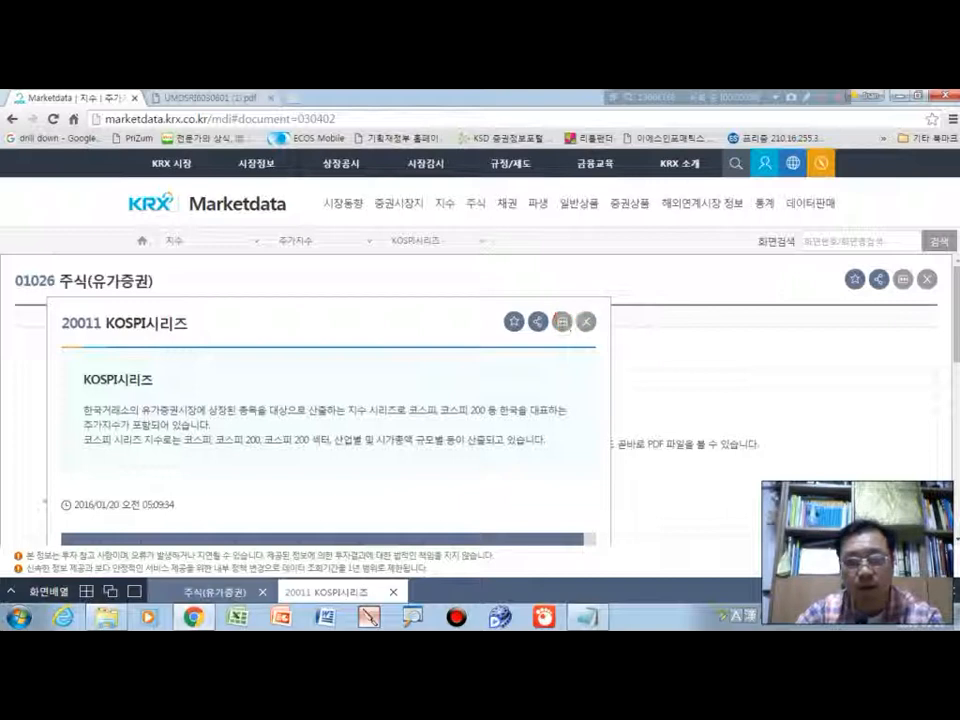
{"action": "left_click", "coordinate": [562, 322]}
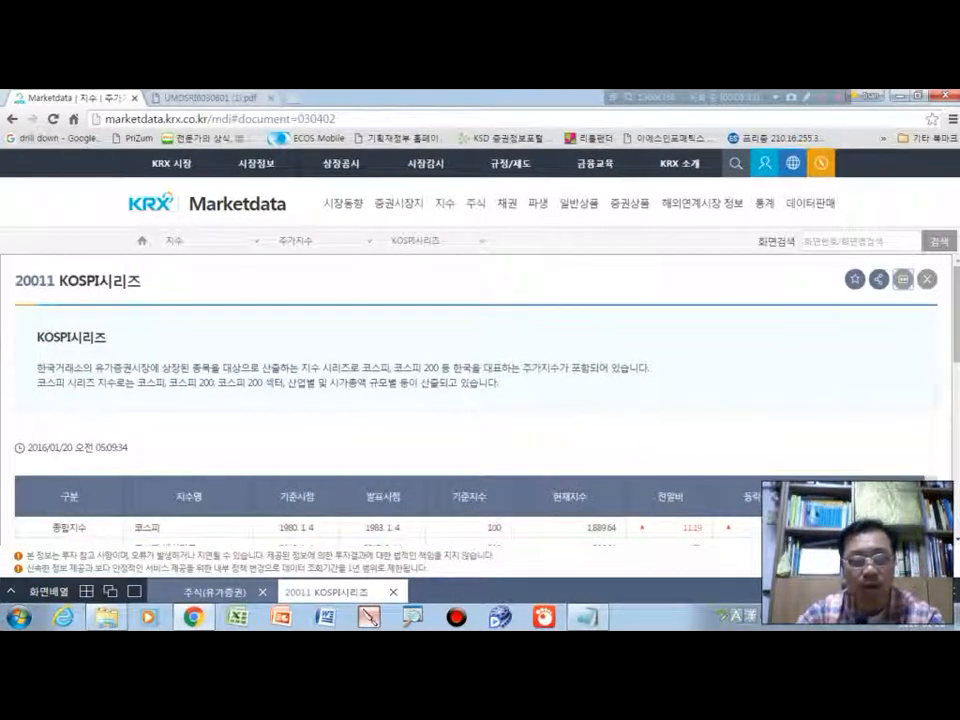
{"action": "mouse_move", "coordinate": [46, 289]}
{"action": "left_mouse_down"}
{"action": "mouse_move", "coordinate": [6, 278]}
{"action": "mouse_move", "coordinate": [53, 305]}
{"action": "mouse_move", "coordinate": [136, 298]}
{"action": "left_mouse_up"}
{"action": "mouse_move", "coordinate": [899, 243]}
{"action": "left_mouse_down"}
{"action": "mouse_move", "coordinate": [879, 220]}
{"action": "mouse_move", "coordinate": [866, 266]}
{"action": "left_mouse_up"}
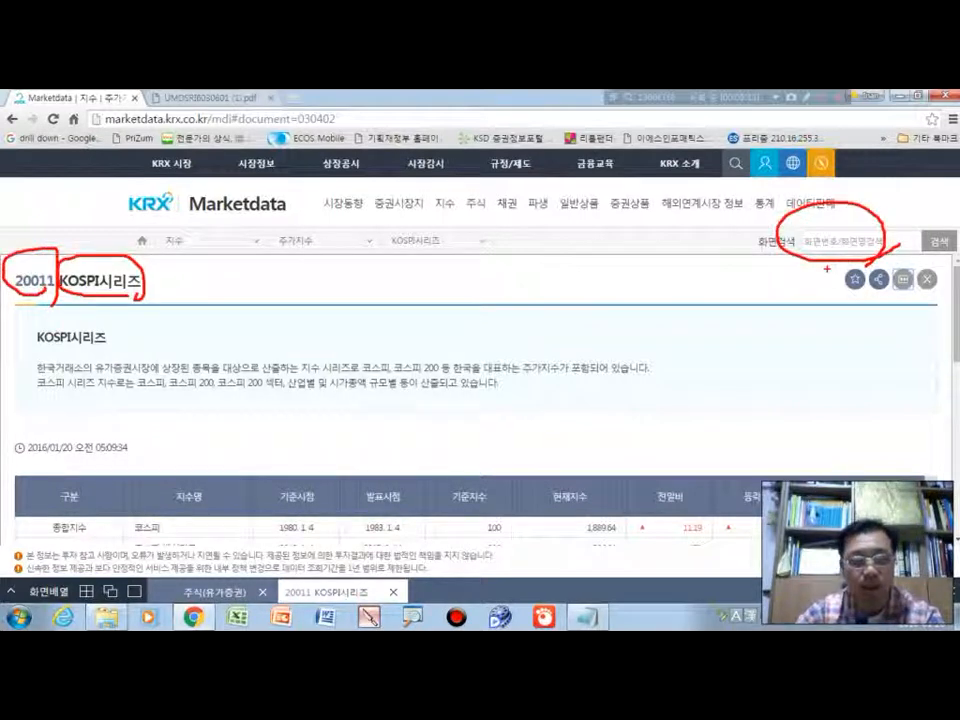
{"action": "key", "text": "Escape"}
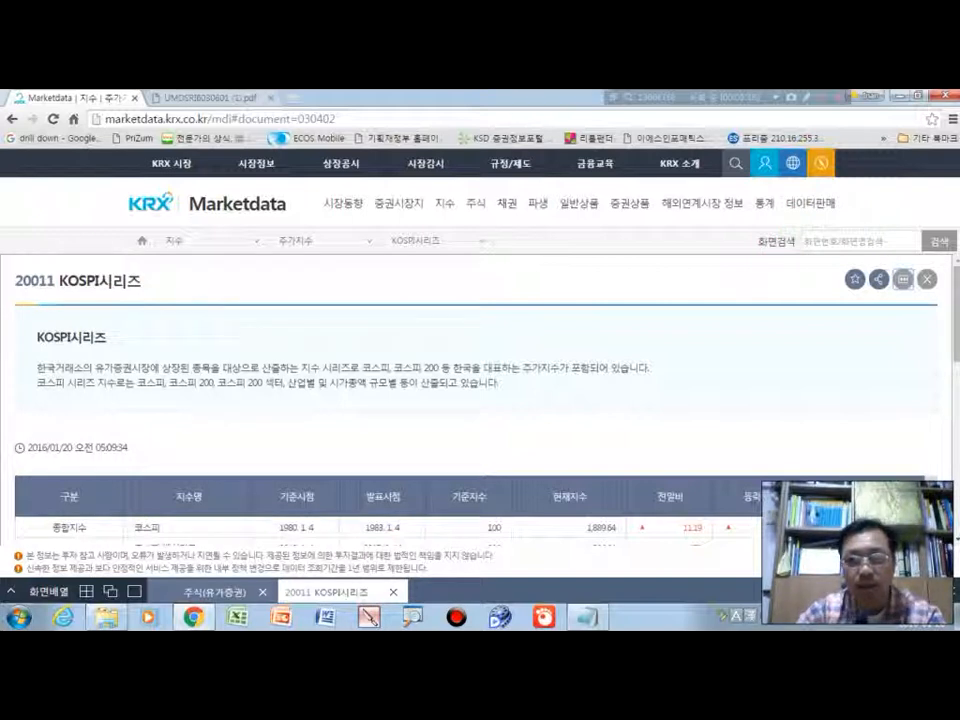
- Open the detail view of the 코스피 index from the KOSPI시리즈 table and enlarge it to full width
{"action": "scroll", "coordinate": [480, 400], "scroll_direction": "down", "scroll_amount": 2}
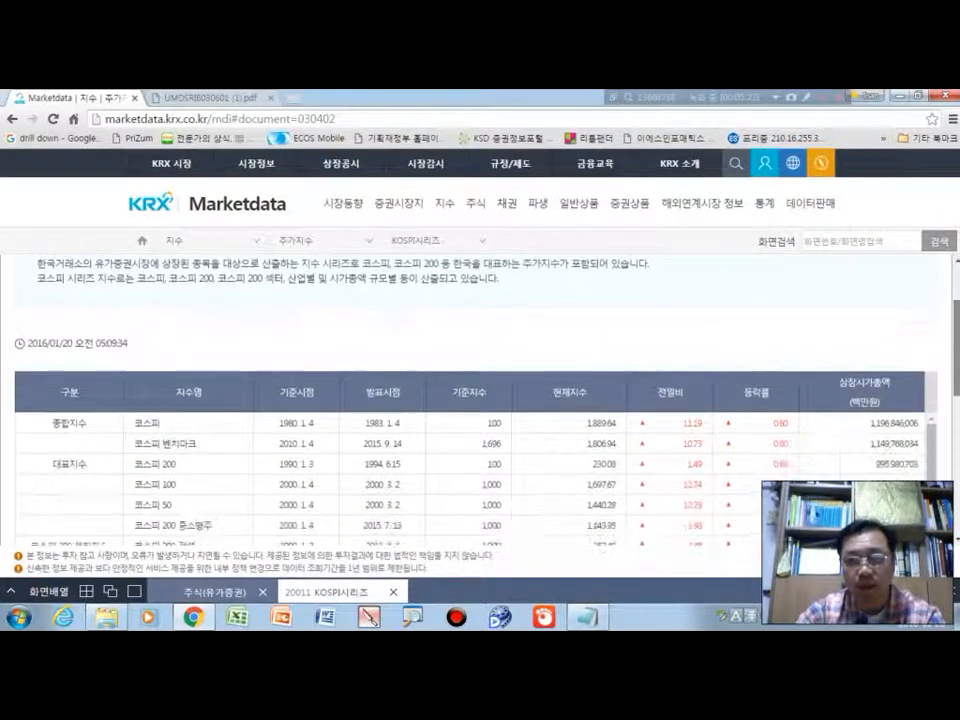
{"action": "scroll", "coordinate": [480, 400], "scroll_direction": "down", "scroll_amount": 2}
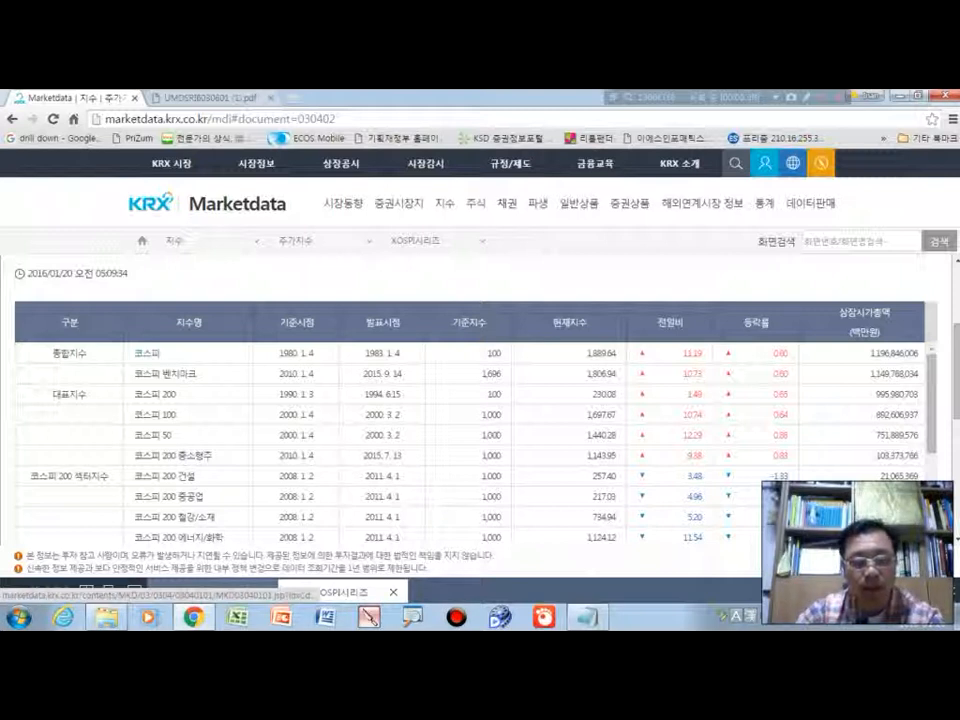
{"action": "left_click_drag", "start_coordinate": [141, 339], "coordinate": [196, 318]}
{"action": "key", "text": "Escape"}
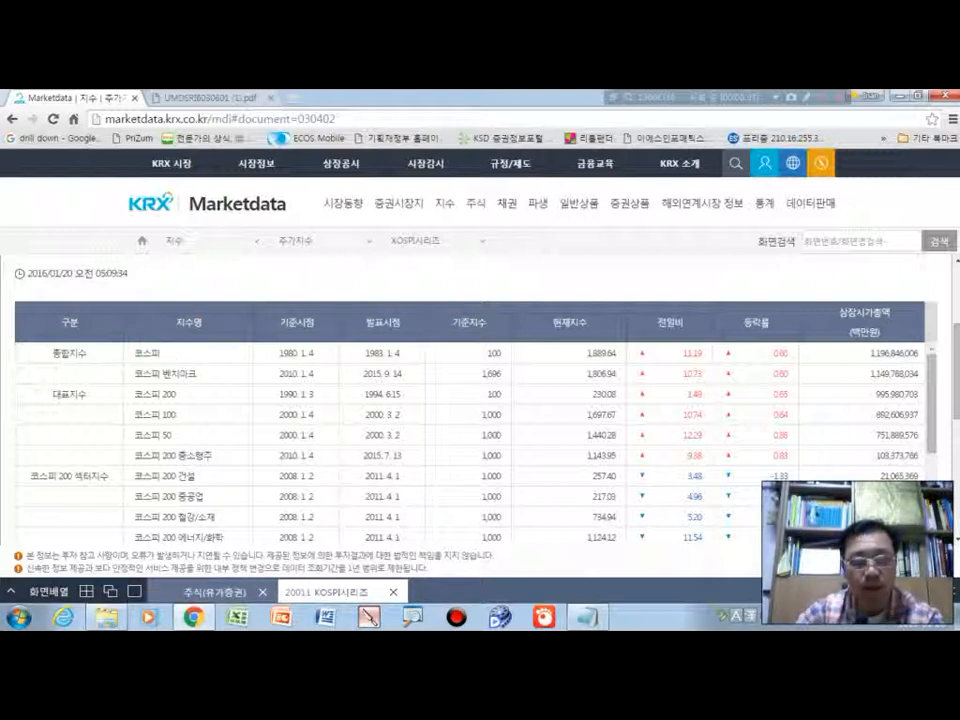
{"action": "left_click", "coordinate": [147, 353]}
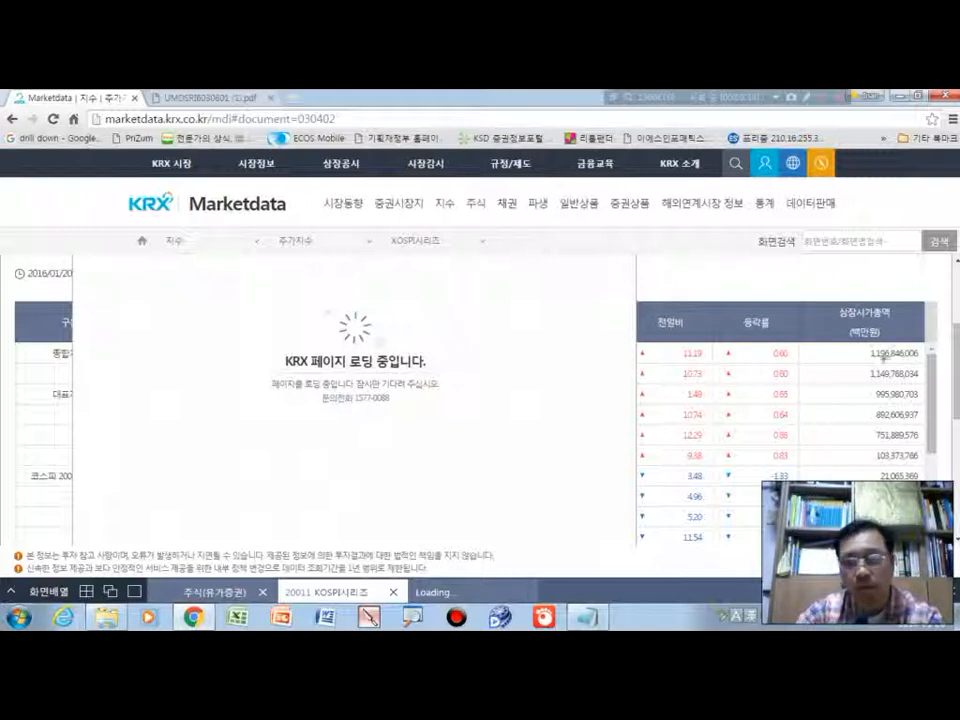
{"action": "mouse_move", "coordinate": [856, 334]}
{"action": "left_mouse_down"}
{"action": "mouse_move", "coordinate": [918, 362]}
{"action": "mouse_move", "coordinate": [850, 328]}
{"action": "left_mouse_up"}
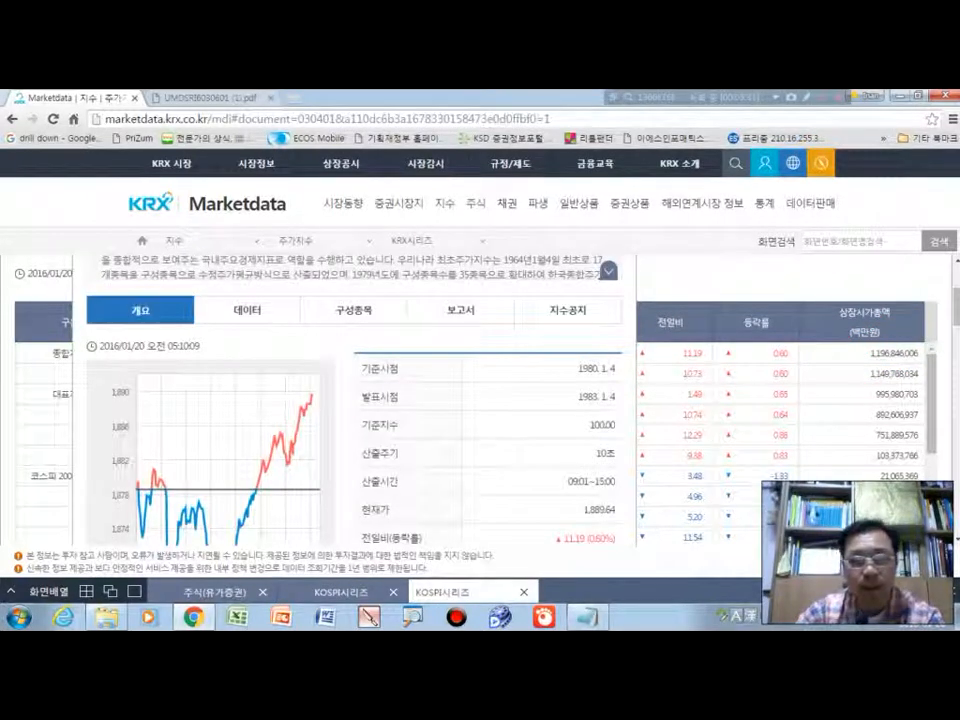
{"action": "scroll", "coordinate": [480, 400], "scroll_direction": "up", "scroll_amount": 1}
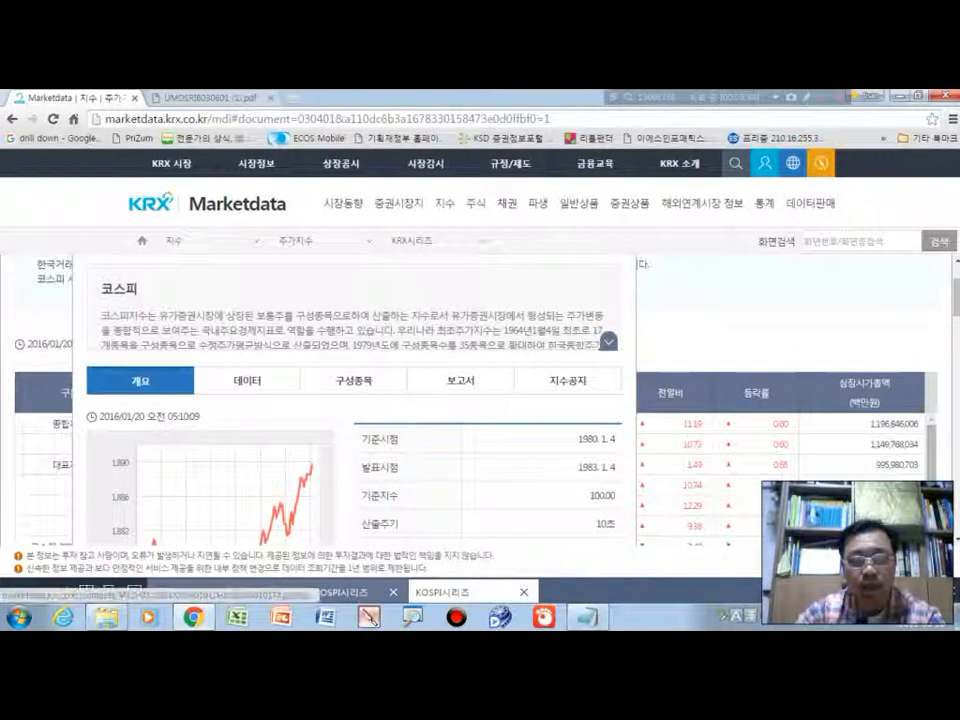
{"action": "scroll", "coordinate": [350, 400], "scroll_direction": "up", "scroll_amount": 1}
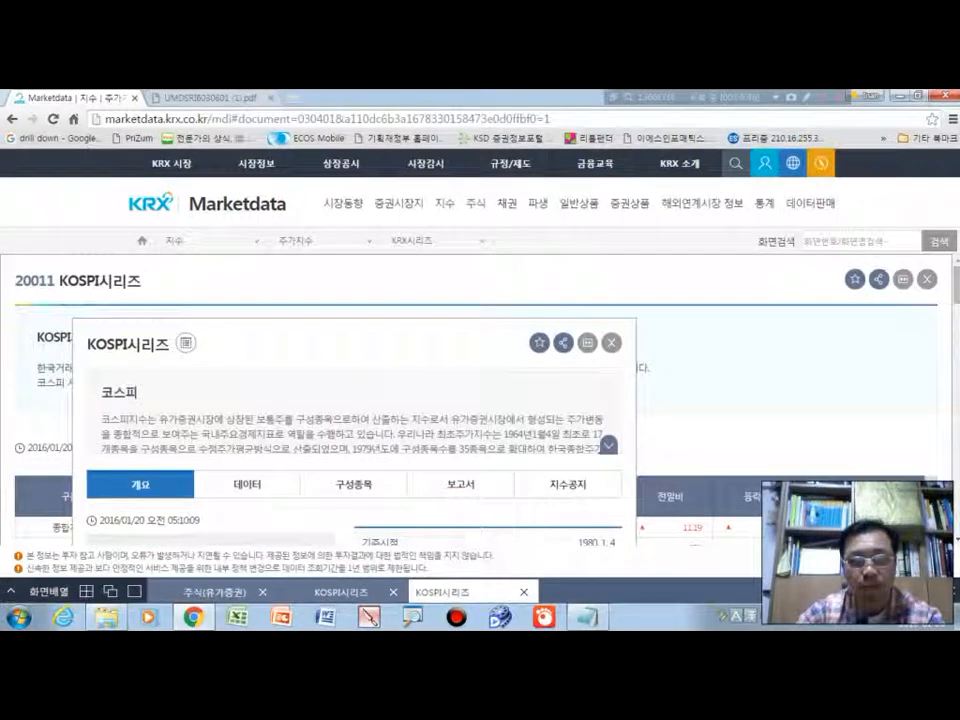
{"action": "left_click", "coordinate": [587, 343]}
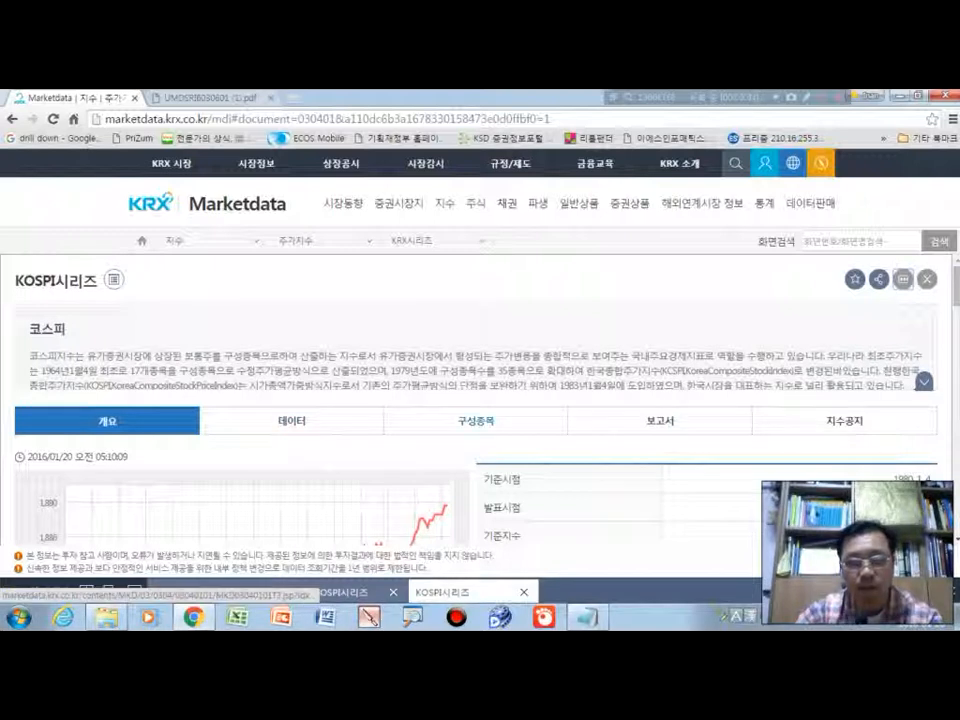
- Open the 구성종목 view of the 코스피 index and bring its constituents table into view
{"action": "mouse_move", "coordinate": [455, 385]}
{"action": "left_mouse_down"}
{"action": "mouse_move", "coordinate": [464, 420]}
{"action": "mouse_move", "coordinate": [530, 378]}
{"action": "left_mouse_up"}
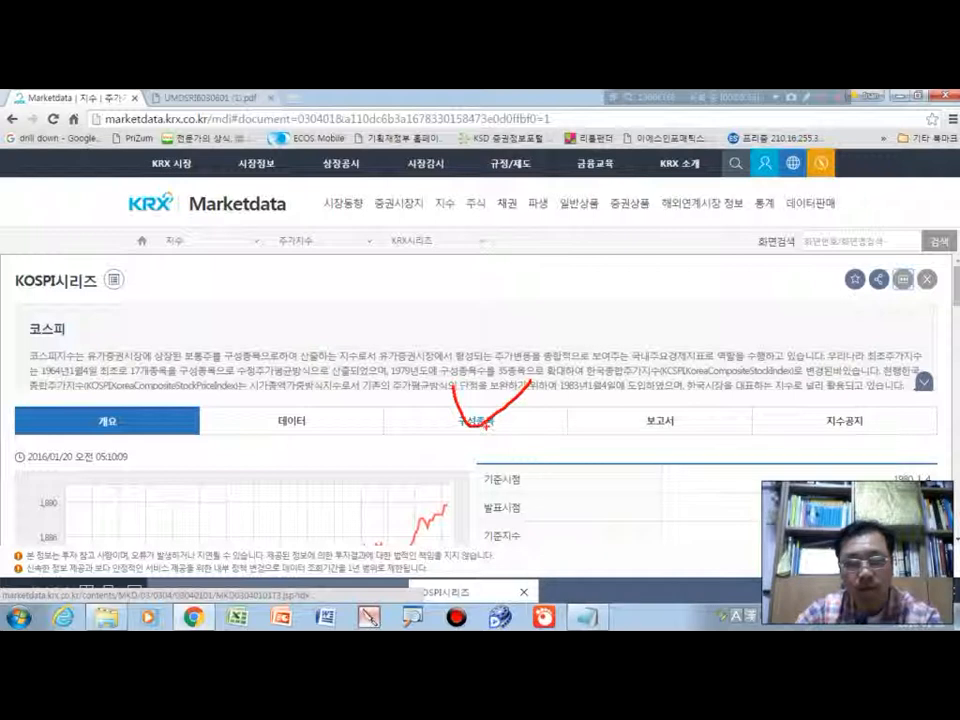
{"action": "key", "text": "Escape"}
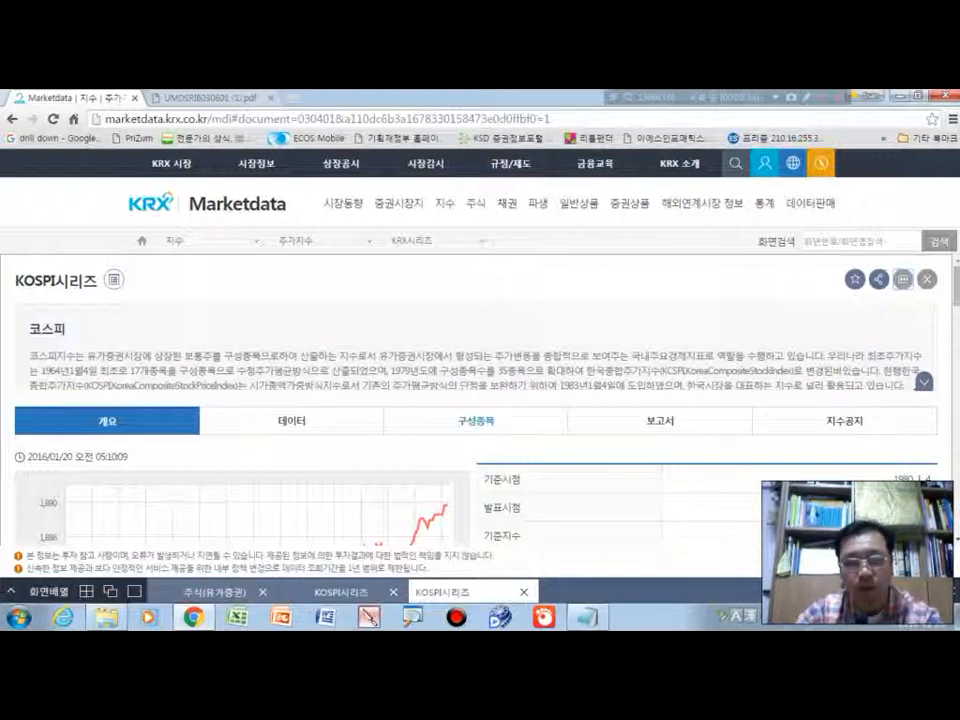
{"action": "left_click", "coordinate": [476, 420]}
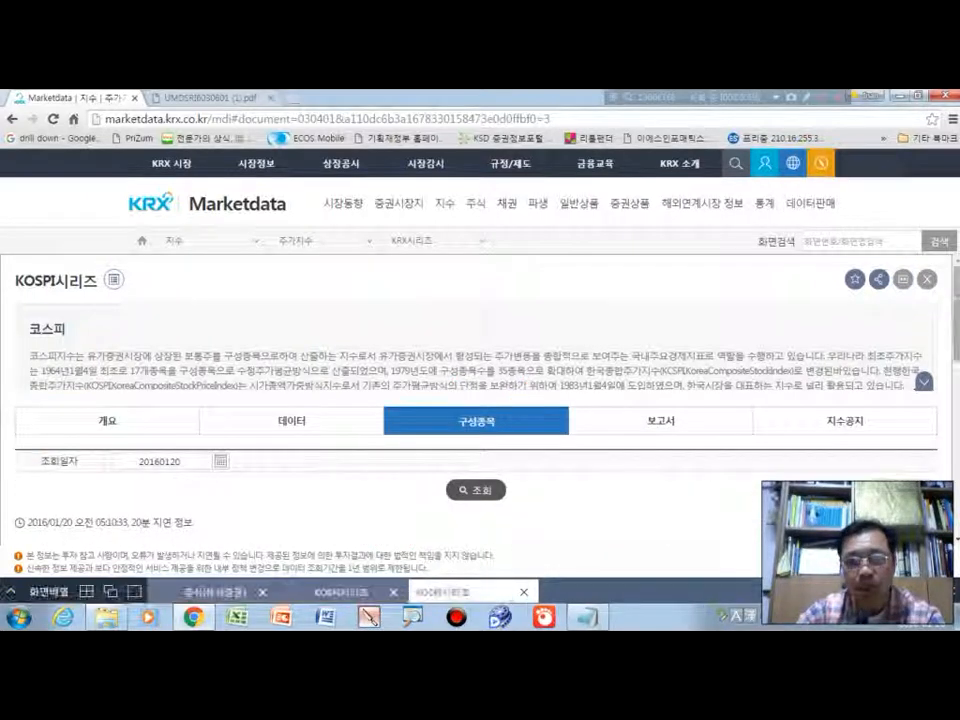
{"action": "left_click_drag", "start_coordinate": [956, 314], "coordinate": [956, 360]}
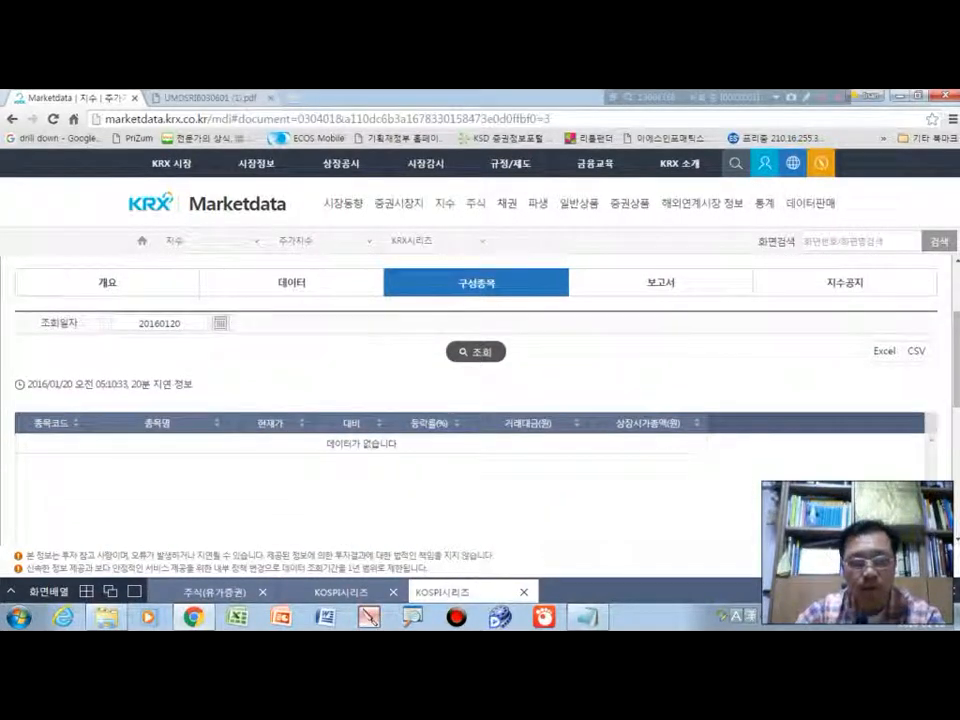
- Set the 조회일자 of the 코스피 구성종목 view to January 19, 2016 and run the query
{"action": "left_click", "coordinate": [221, 322]}
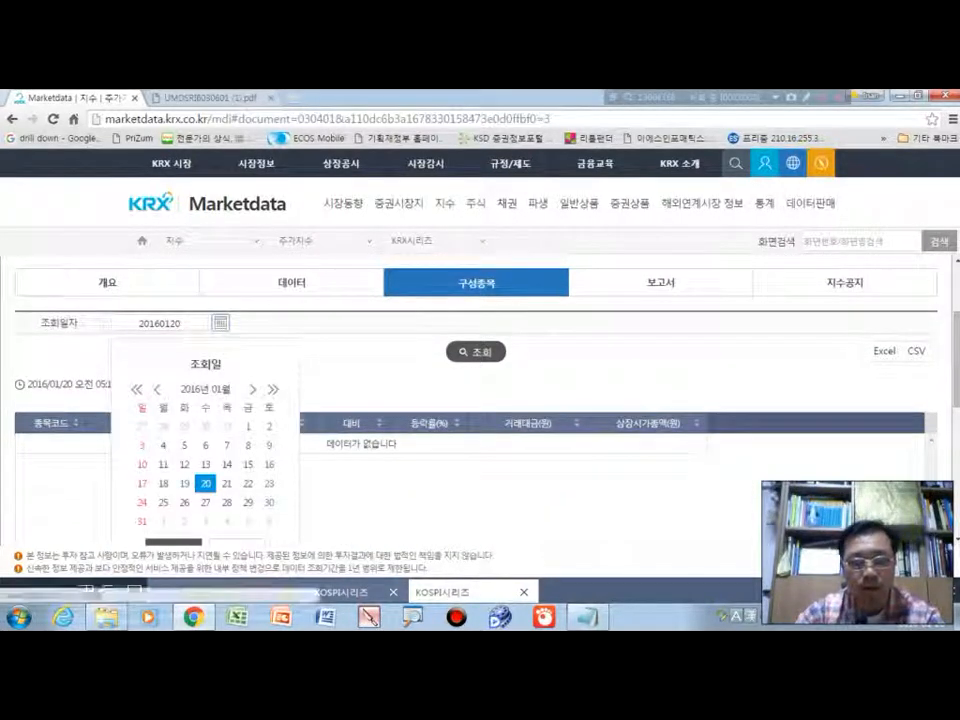
{"action": "scroll", "coordinate": [480, 400], "scroll_direction": "down", "scroll_amount": 1}
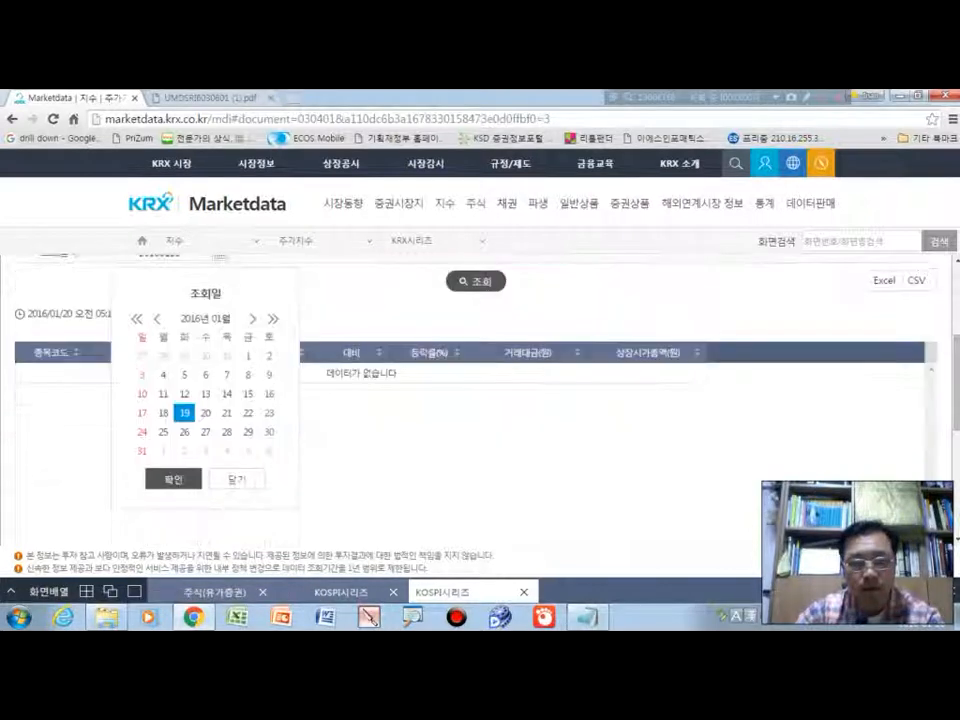
{"action": "left_click", "coordinate": [173, 479]}
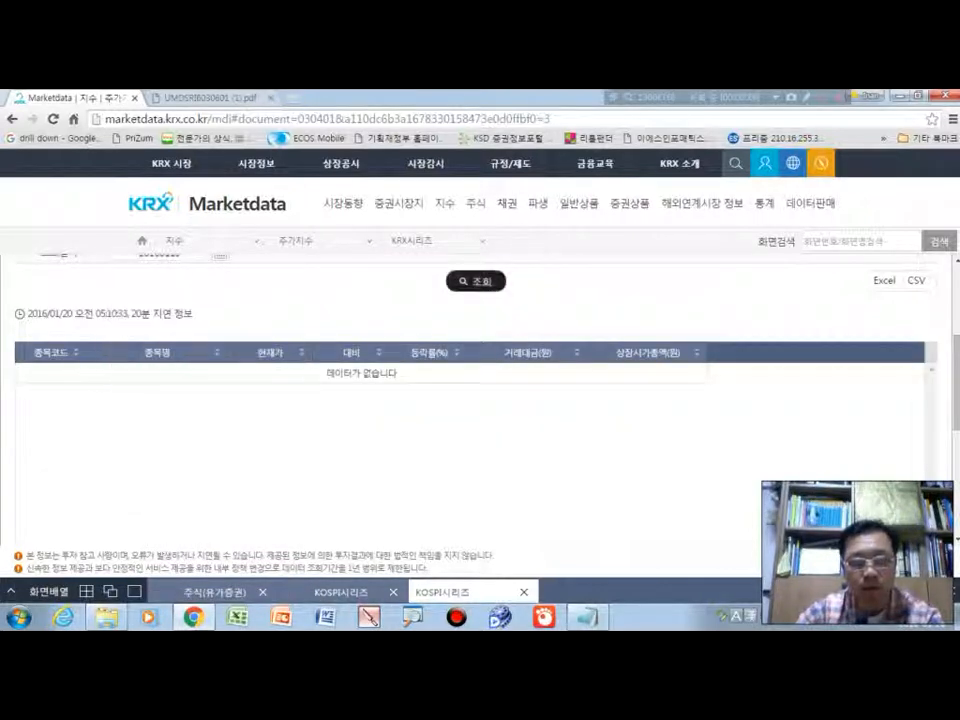
{"action": "left_click", "coordinate": [476, 281]}
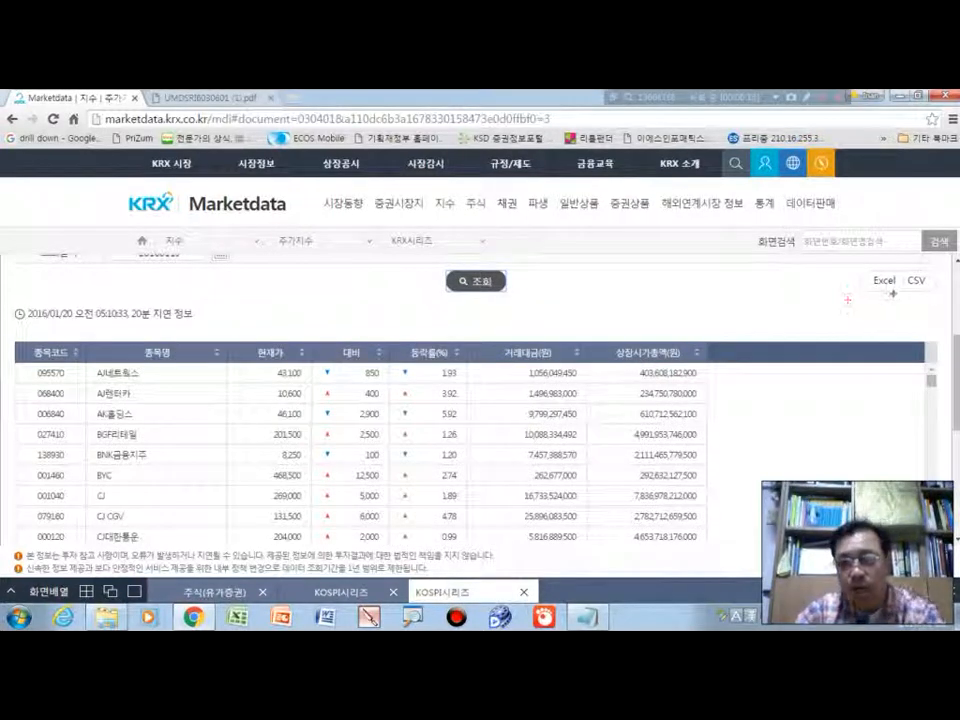
- Point out the Excel and CSV exports and the 종목코드 and 상장시가총액 columns of the 구성종목 table
{"action": "mouse_move", "coordinate": [895, 294]}
{"action": "left_mouse_down"}
{"action": "mouse_move", "coordinate": [857, 293]}
{"action": "mouse_move", "coordinate": [893, 296]}
{"action": "mouse_move", "coordinate": [940, 268]}
{"action": "mouse_move", "coordinate": [935, 295]}
{"action": "mouse_move", "coordinate": [905, 299]}
{"action": "left_mouse_up"}
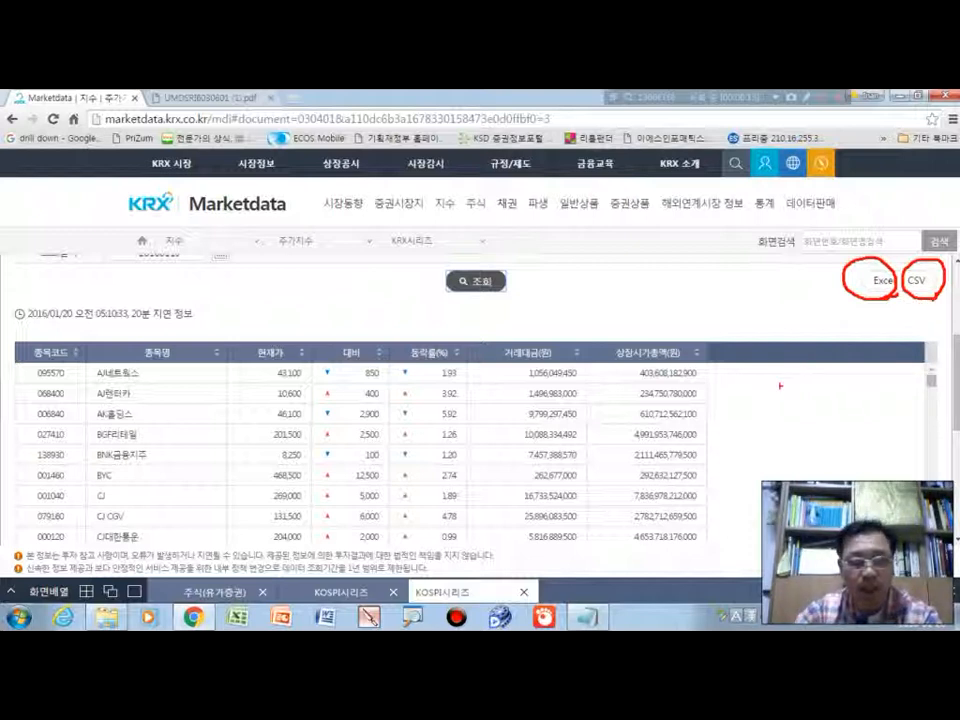
{"action": "key", "text": "Escape"}
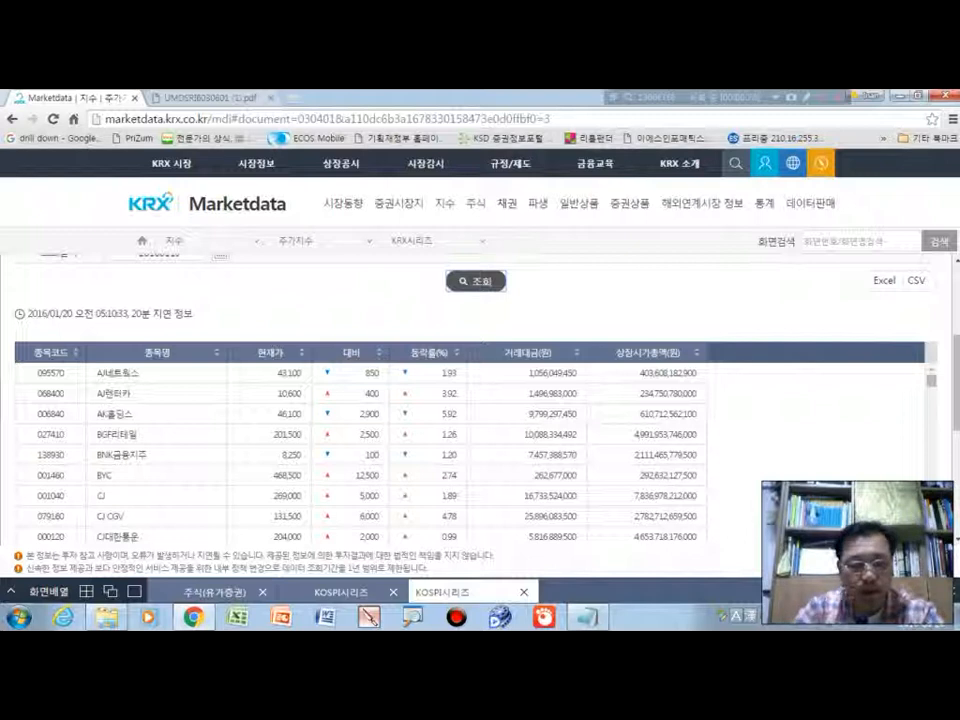
{"action": "mouse_move", "coordinate": [93, 348]}
{"action": "left_mouse_down"}
{"action": "mouse_move", "coordinate": [68, 518]}
{"action": "mouse_move", "coordinate": [125, 455]}
{"action": "mouse_move", "coordinate": [42, 362]}
{"action": "mouse_move", "coordinate": [92, 345]}
{"action": "left_mouse_up"}
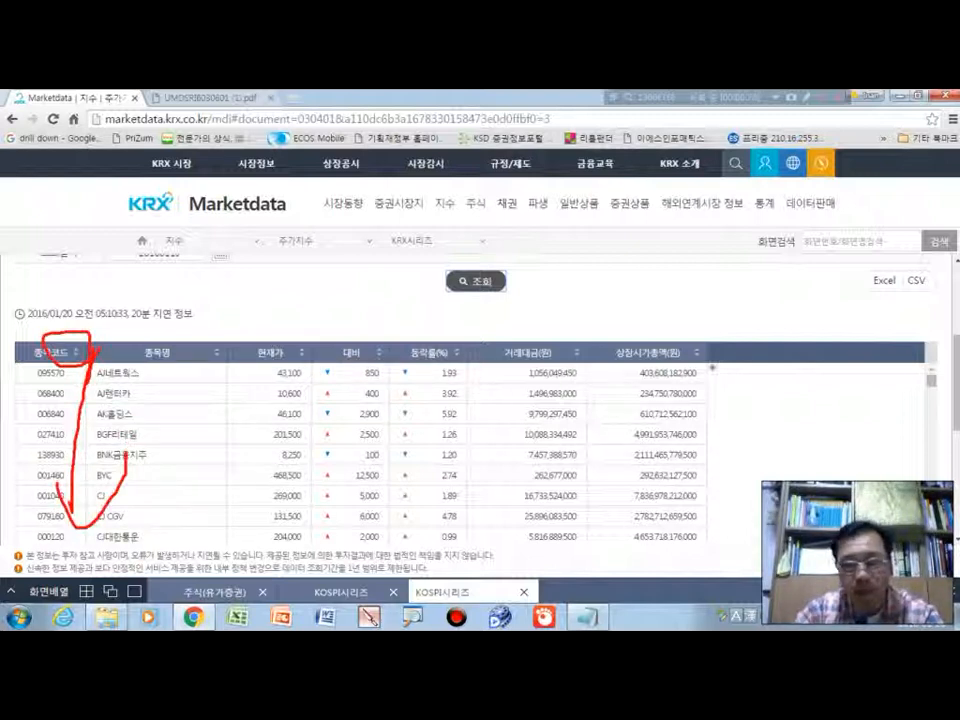
{"action": "mouse_move", "coordinate": [676, 338]}
{"action": "left_mouse_down"}
{"action": "mouse_move", "coordinate": [718, 364]}
{"action": "mouse_move", "coordinate": [690, 372]}
{"action": "left_mouse_up"}
{"action": "key", "text": "Escape"}
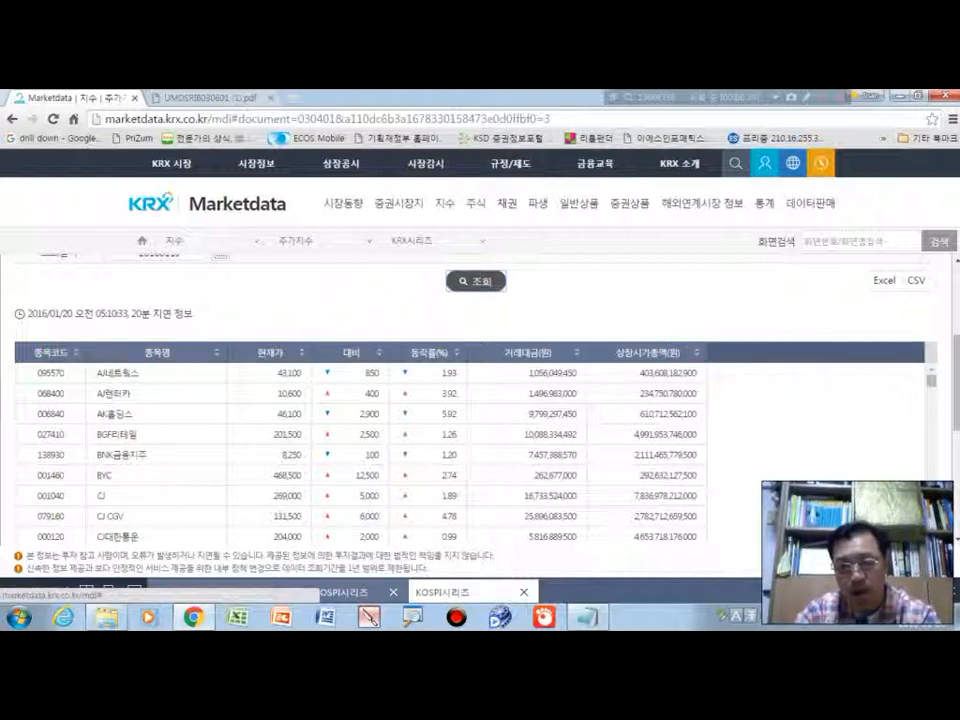
- Sort the constituents by 상장시가총액 from largest to smallest and point out 삼성전자 and the market capitalization values
{"action": "left_click", "coordinate": [697, 352]}
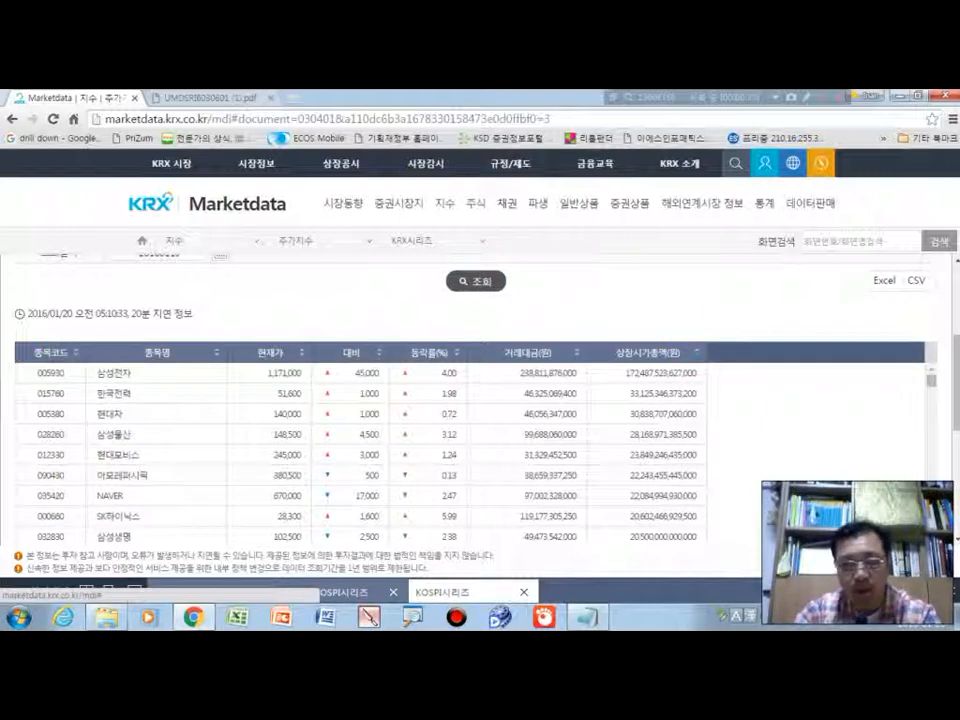
{"action": "mouse_move", "coordinate": [706, 368]}
{"action": "left_mouse_down"}
{"action": "mouse_move", "coordinate": [706, 482]}
{"action": "mouse_move", "coordinate": [758, 440]}
{"action": "left_mouse_up"}
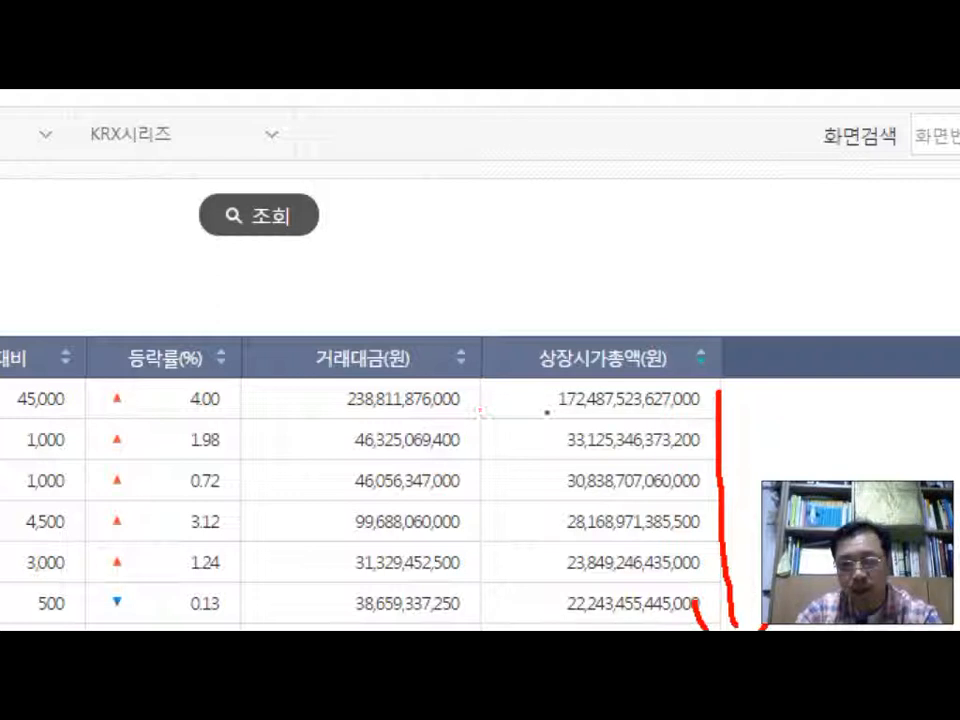
{"action": "left_click_drag", "start_coordinate": [540, 395], "coordinate": [793, 398]}
{"action": "key", "text": "Escape"}
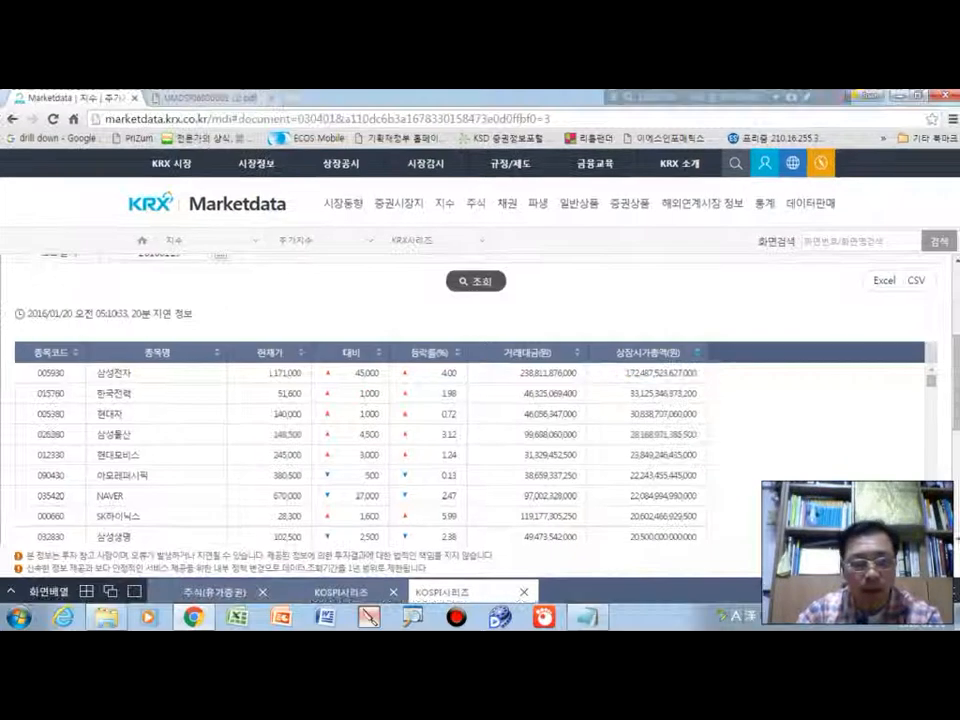
{"action": "mouse_move", "coordinate": [147, 378]}
{"action": "left_mouse_down"}
{"action": "mouse_move", "coordinate": [104, 388]}
{"action": "mouse_move", "coordinate": [130, 320]}
{"action": "mouse_move", "coordinate": [148, 385]}
{"action": "left_mouse_up"}
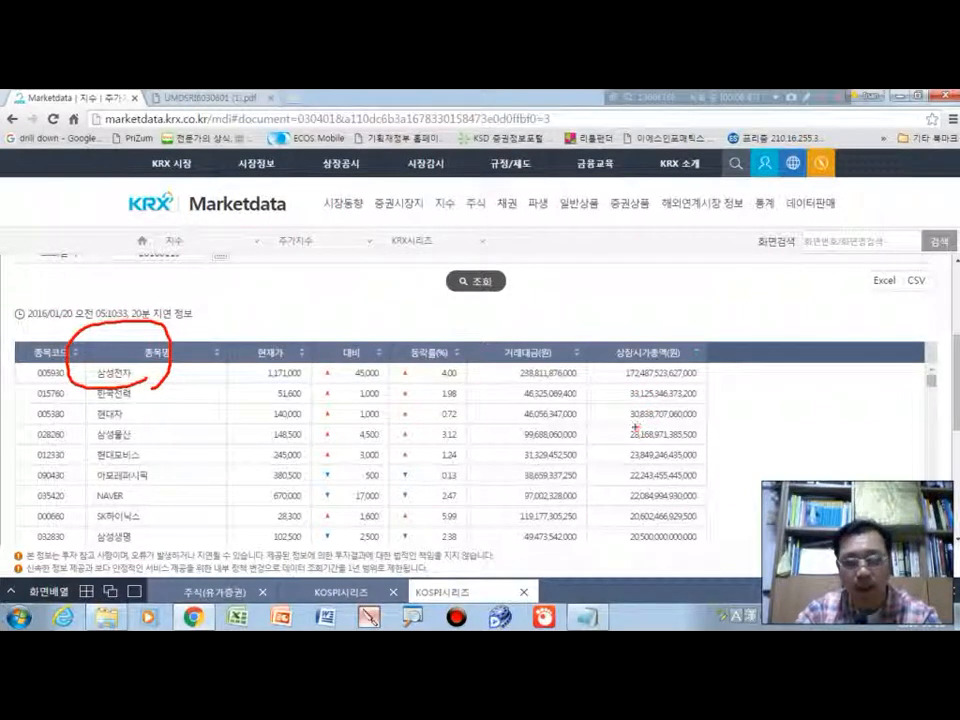
{"action": "mouse_move", "coordinate": [613, 389]}
{"action": "left_mouse_down"}
{"action": "mouse_move", "coordinate": [611, 487]}
{"action": "mouse_move", "coordinate": [640, 466]}
{"action": "left_mouse_up"}
{"action": "key", "text": "e"}
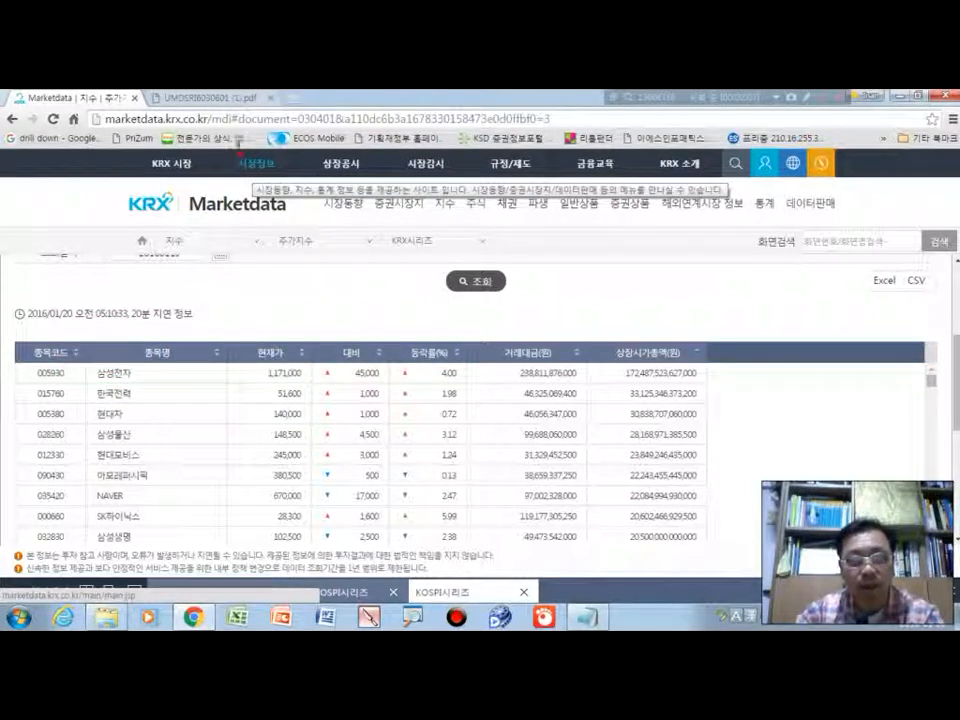
- Point out the 시장정보 section and its 시장동향, 지수 and 주식 categories
{"action": "left_click_drag", "start_coordinate": [240, 146], "coordinate": [284, 142]}
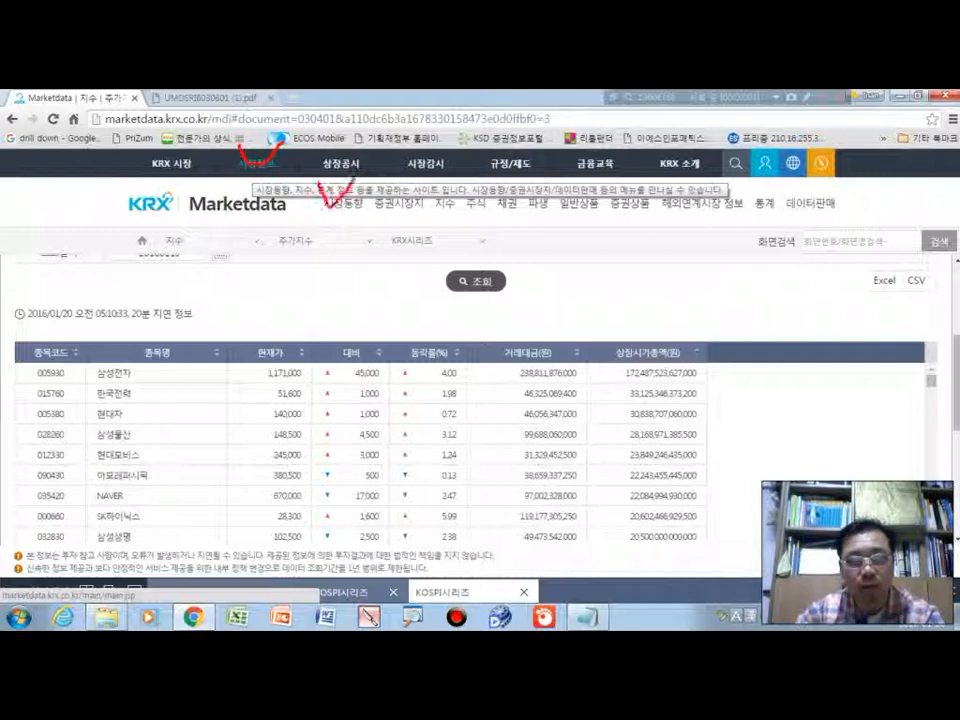
{"action": "left_click_drag", "start_coordinate": [322, 184], "coordinate": [357, 172]}
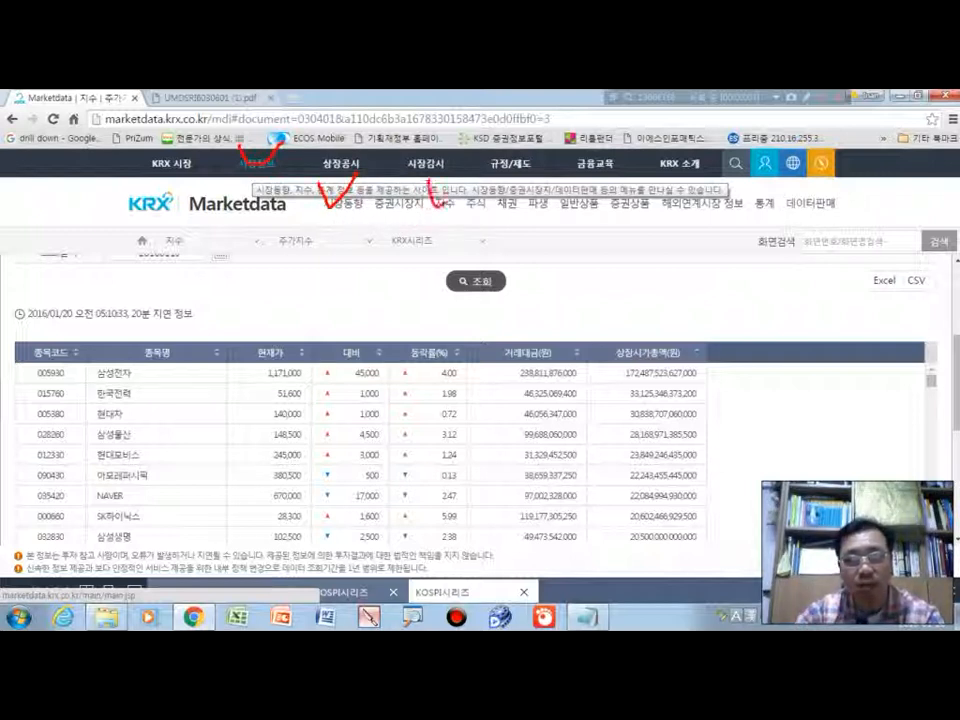
{"action": "left_click_drag", "start_coordinate": [432, 186], "coordinate": [468, 178]}
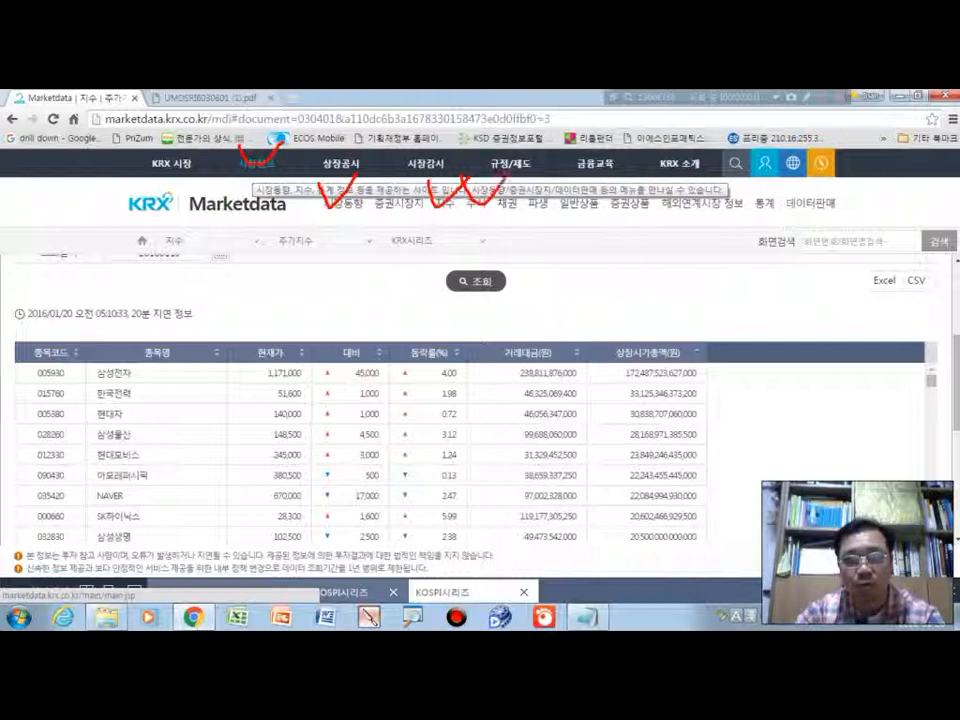
{"action": "left_click_drag", "start_coordinate": [465, 188], "coordinate": [507, 177]}
{"action": "key", "text": "Escape"}
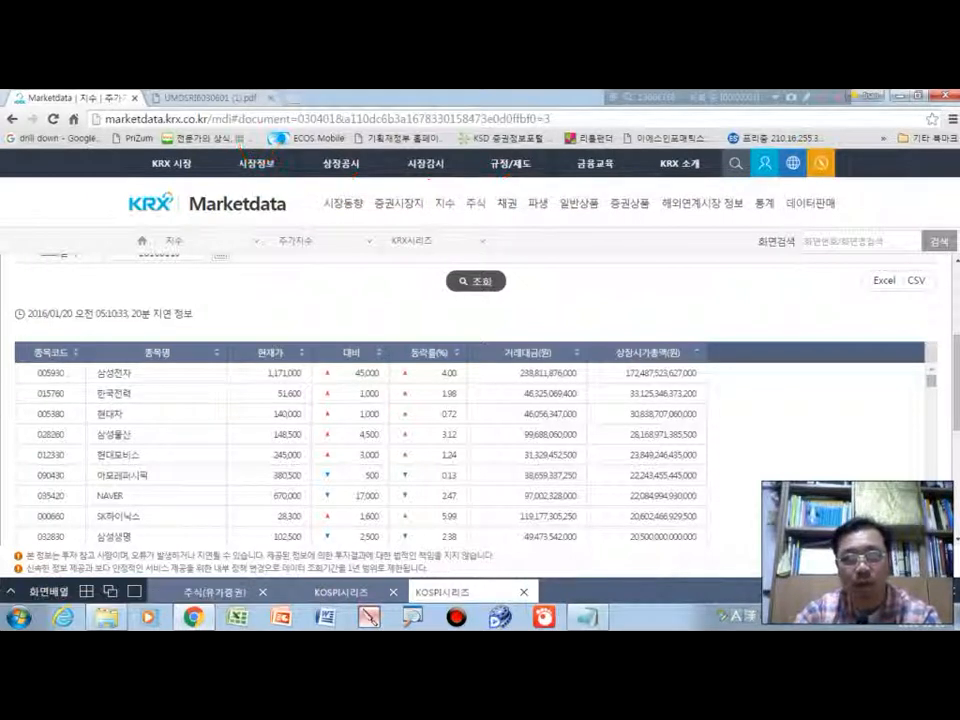
- Open the 투자지표 view from 투자참고 in the 주식 category
{"action": "mouse_move", "coordinate": [476, 204]}
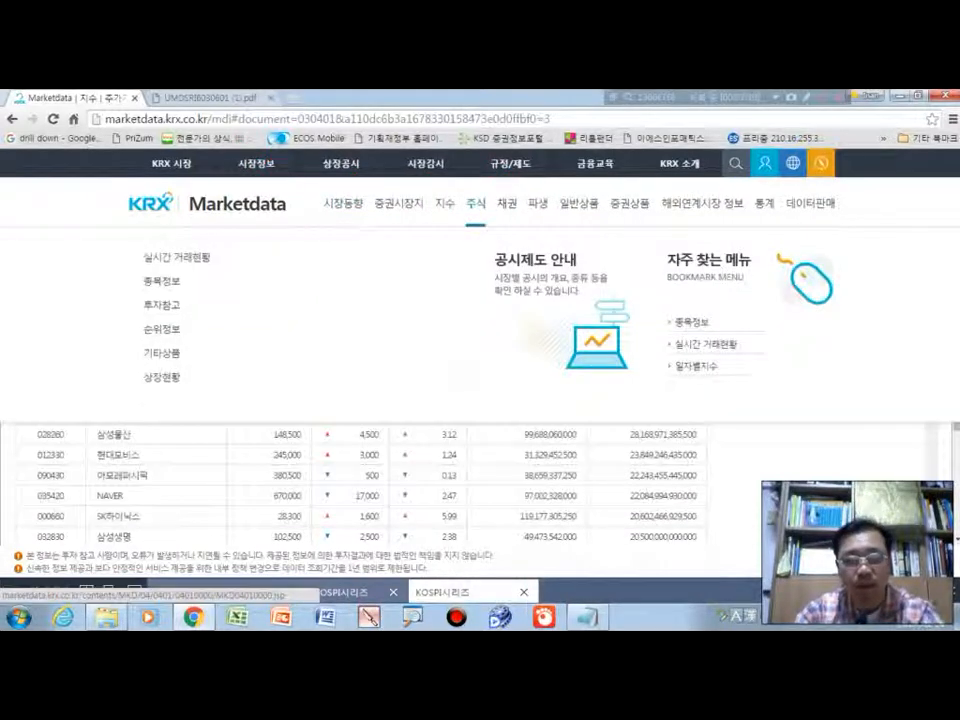
{"action": "mouse_move", "coordinate": [476, 206]}
{"action": "left_mouse_down"}
{"action": "mouse_move", "coordinate": [407, 253]}
{"action": "mouse_move", "coordinate": [185, 307]}
{"action": "left_mouse_up"}
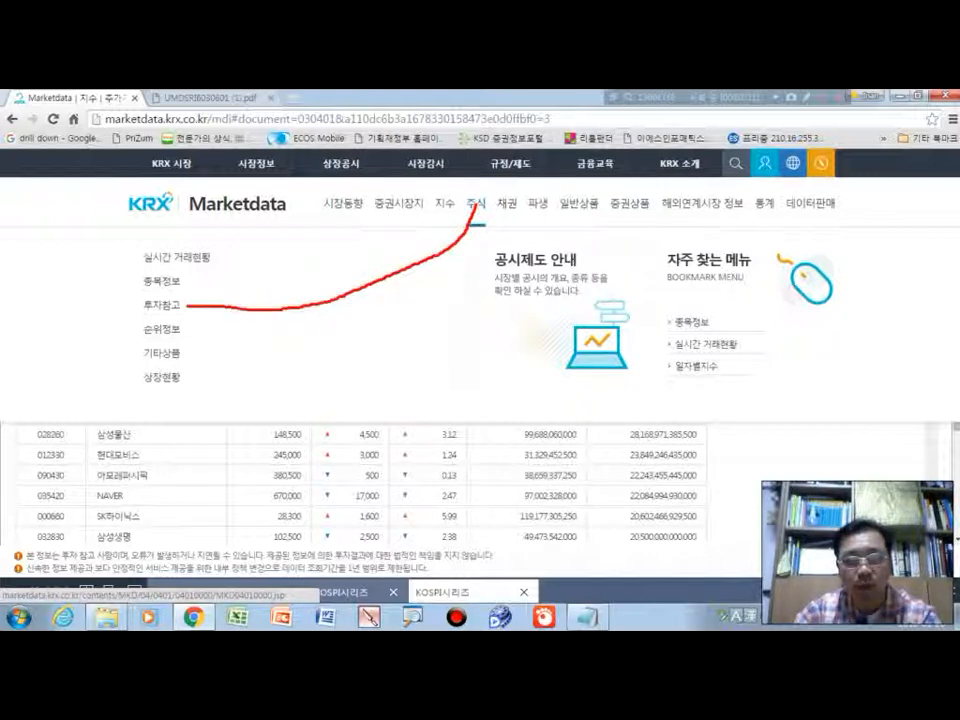
{"action": "key", "text": "Escape"}
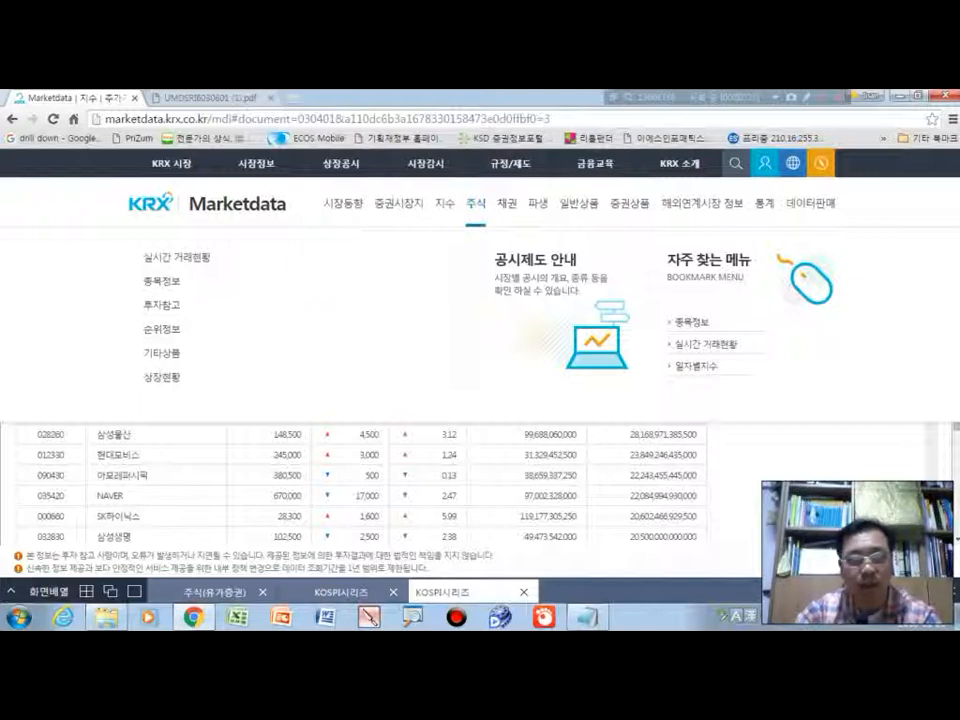
{"action": "mouse_move", "coordinate": [178, 305]}
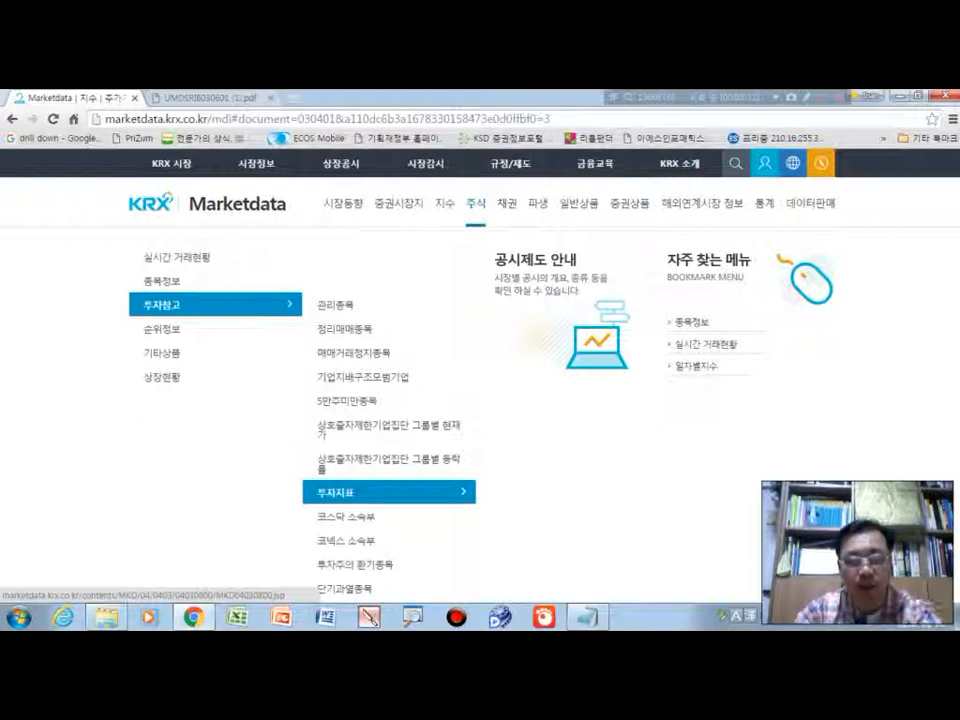
{"action": "mouse_move", "coordinate": [352, 493]}
{"action": "left_mouse_down"}
{"action": "mouse_move", "coordinate": [286, 480]}
{"action": "mouse_move", "coordinate": [385, 445]}
{"action": "mouse_move", "coordinate": [375, 500]}
{"action": "mouse_move", "coordinate": [343, 520]}
{"action": "left_mouse_up"}
{"action": "left_click", "coordinate": [345, 492]}
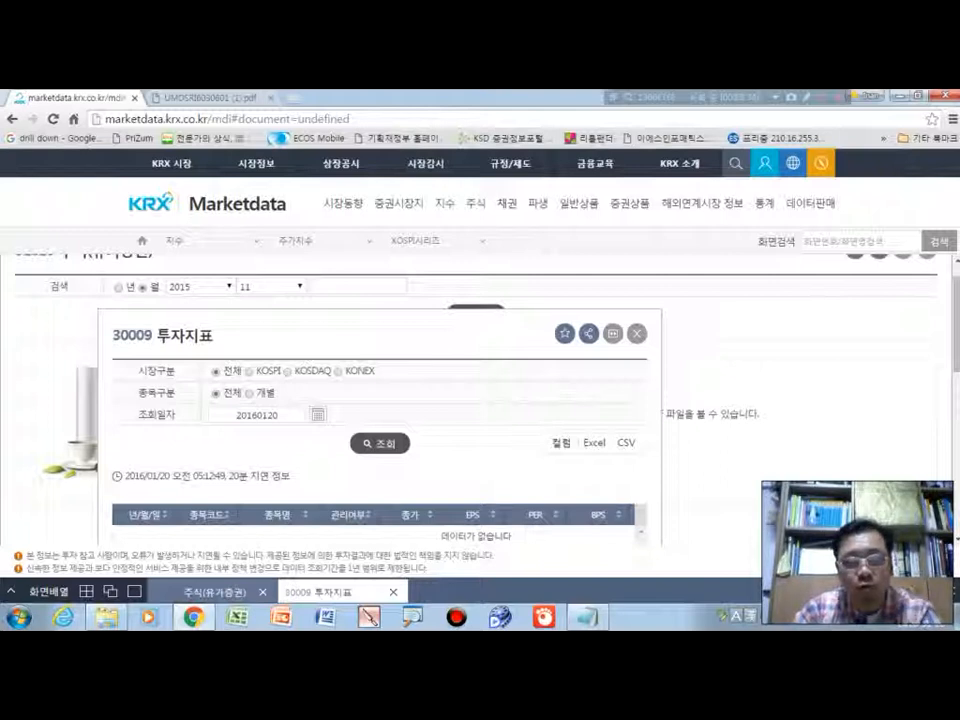
- Point out the 30009 투자지표 screen number, the 화면검색 field and the path from 시장정보 through 주식 to this view
{"action": "mouse_move", "coordinate": [198, 364]}
{"action": "left_mouse_down"}
{"action": "mouse_move", "coordinate": [105, 345]}
{"action": "mouse_move", "coordinate": [175, 293]}
{"action": "mouse_move", "coordinate": [222, 340]}
{"action": "left_mouse_up"}
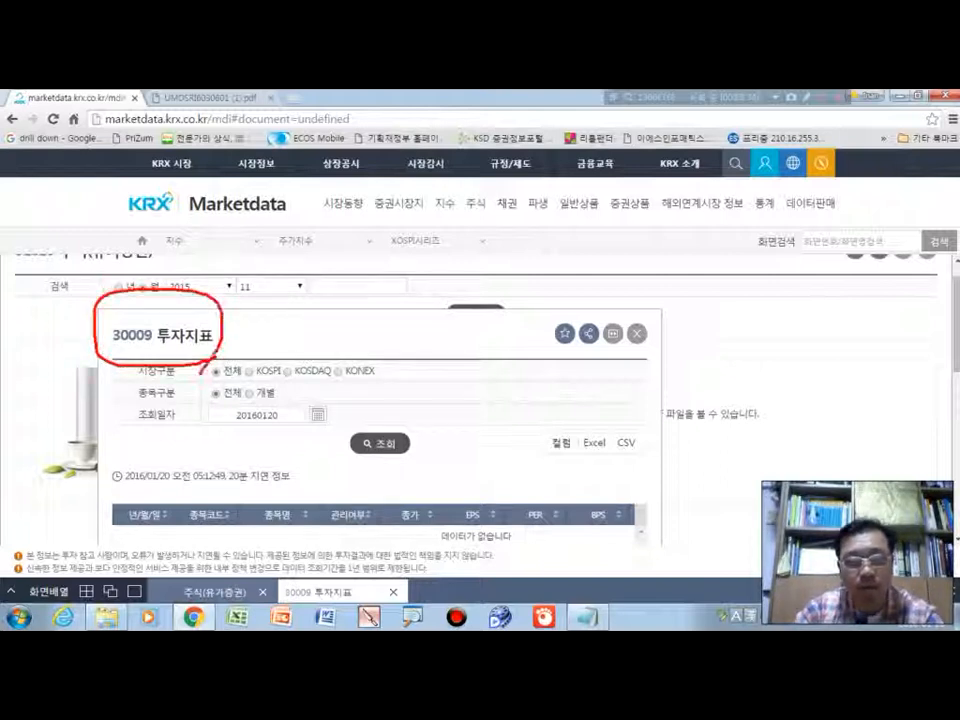
{"action": "mouse_move", "coordinate": [915, 258]}
{"action": "left_mouse_down"}
{"action": "mouse_move", "coordinate": [860, 257]}
{"action": "mouse_move", "coordinate": [897, 206]}
{"action": "mouse_move", "coordinate": [900, 240]}
{"action": "left_mouse_up"}
{"action": "left_click_drag", "start_coordinate": [806, 265], "coordinate": [801, 433]}
{"action": "left_click_drag", "start_coordinate": [825, 307], "coordinate": [898, 308]}
{"action": "mouse_move", "coordinate": [824, 336]}
{"action": "left_mouse_down"}
{"action": "mouse_move", "coordinate": [902, 336]}
{"action": "mouse_move", "coordinate": [848, 362]}
{"action": "mouse_move", "coordinate": [893, 370]}
{"action": "left_mouse_up"}
{"action": "left_click_drag", "start_coordinate": [808, 403], "coordinate": [893, 405]}
{"action": "left_click_drag", "start_coordinate": [817, 432], "coordinate": [940, 450]}
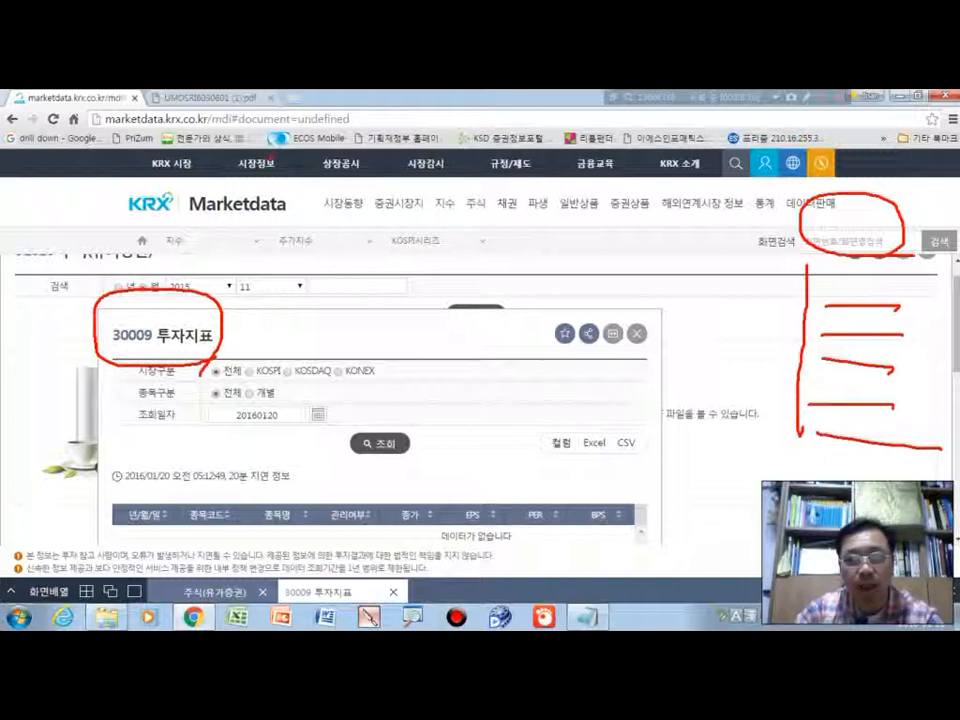
{"action": "mouse_move", "coordinate": [258, 158]}
{"action": "left_mouse_down"}
{"action": "mouse_move", "coordinate": [263, 179]}
{"action": "mouse_move", "coordinate": [468, 195]}
{"action": "mouse_move", "coordinate": [480, 224]}
{"action": "mouse_move", "coordinate": [460, 247]}
{"action": "mouse_move", "coordinate": [288, 292]}
{"action": "mouse_move", "coordinate": [232, 318]}
{"action": "mouse_move", "coordinate": [265, 343]}
{"action": "left_mouse_up"}
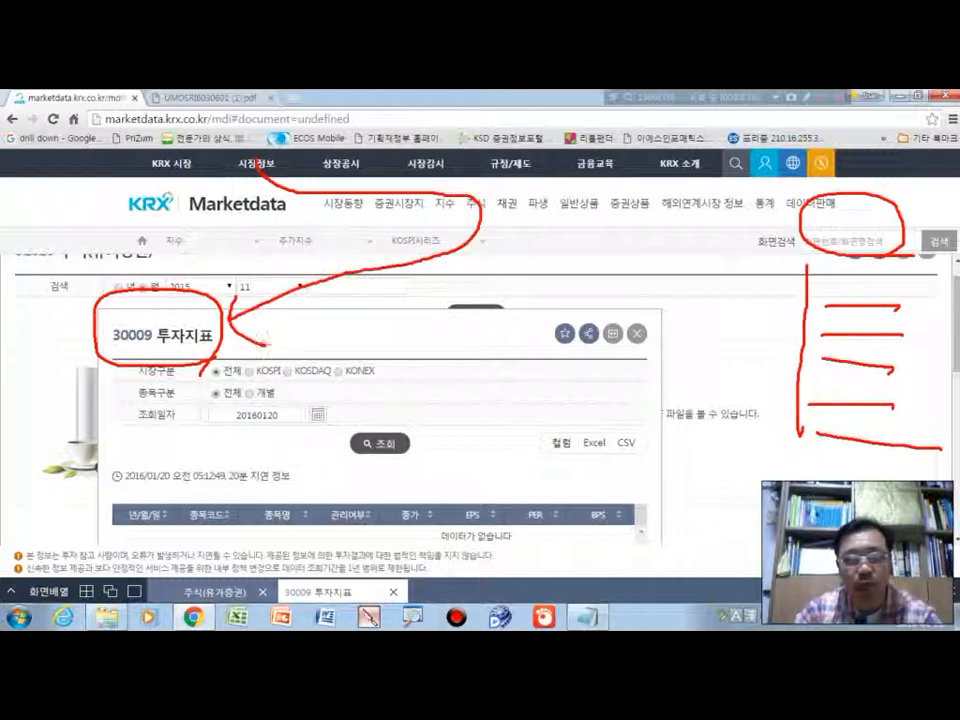
{"action": "key", "text": "Escape"}
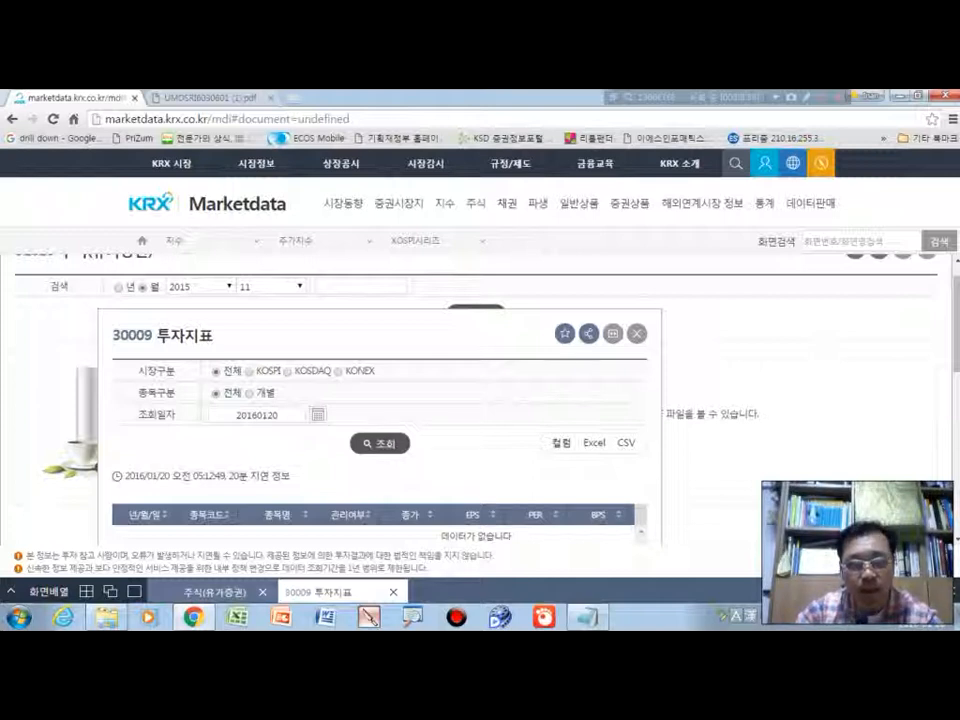
- Point out the KOSPI market option, the 조회일자 date and the 조회 command in the 투자지표 view
{"action": "mouse_move", "coordinate": [300, 345]}
{"action": "left_mouse_down"}
{"action": "mouse_move", "coordinate": [258, 382]}
{"action": "mouse_move", "coordinate": [306, 352]}
{"action": "left_mouse_up"}
{"action": "mouse_move", "coordinate": [280, 392]}
{"action": "left_mouse_down"}
{"action": "mouse_move", "coordinate": [236, 425]}
{"action": "mouse_move", "coordinate": [292, 428]}
{"action": "mouse_move", "coordinate": [285, 398]}
{"action": "left_mouse_up"}
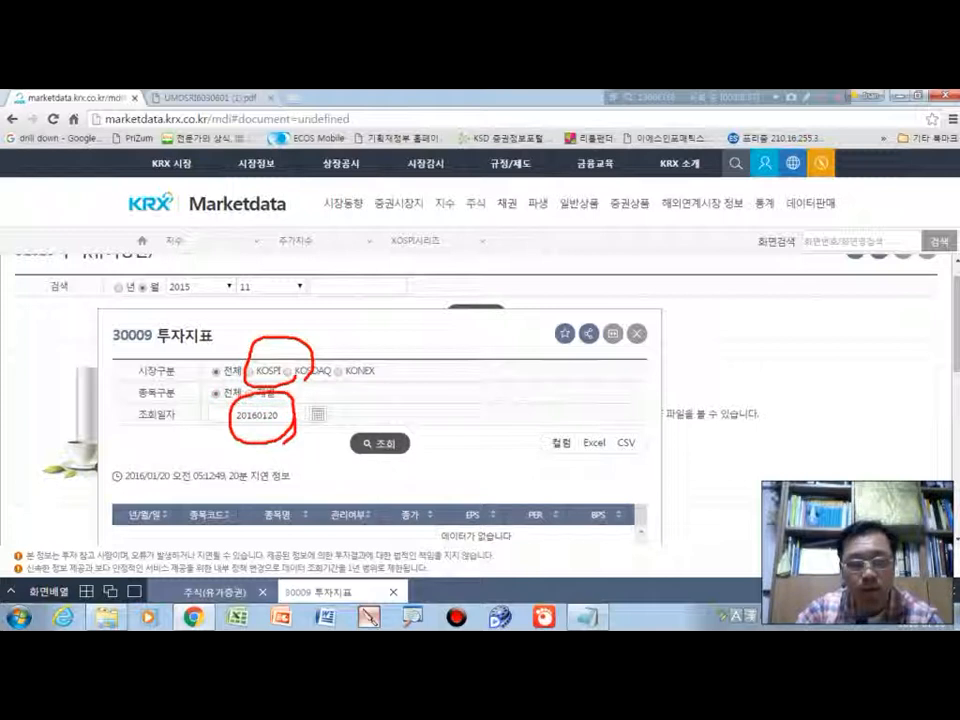
{"action": "left_click_drag", "start_coordinate": [373, 430], "coordinate": [448, 410]}
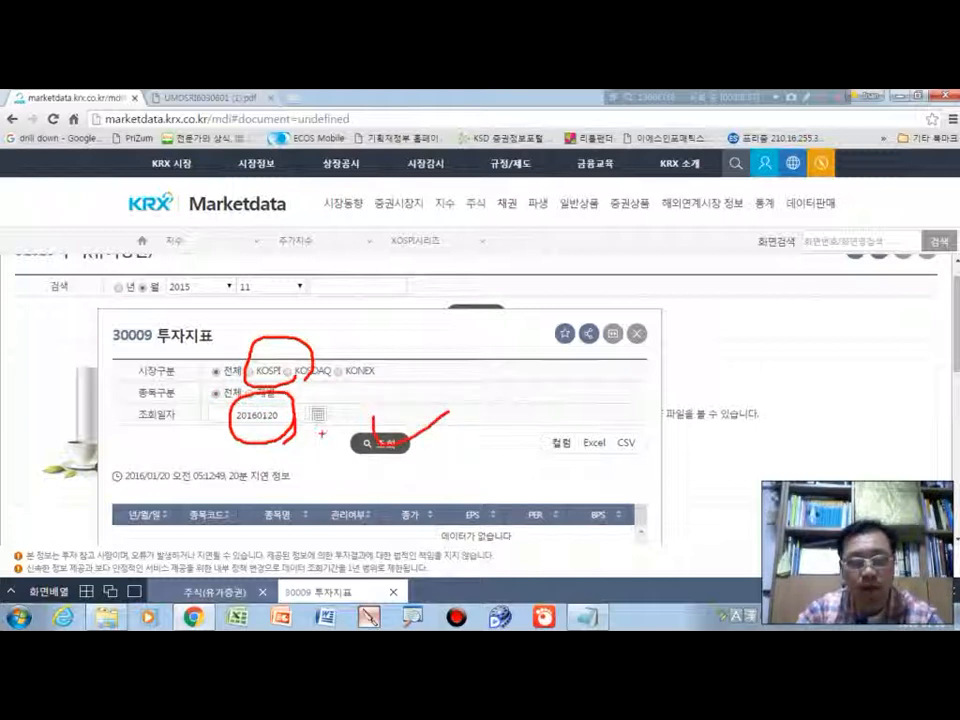
{"action": "key", "text": "Escape"}
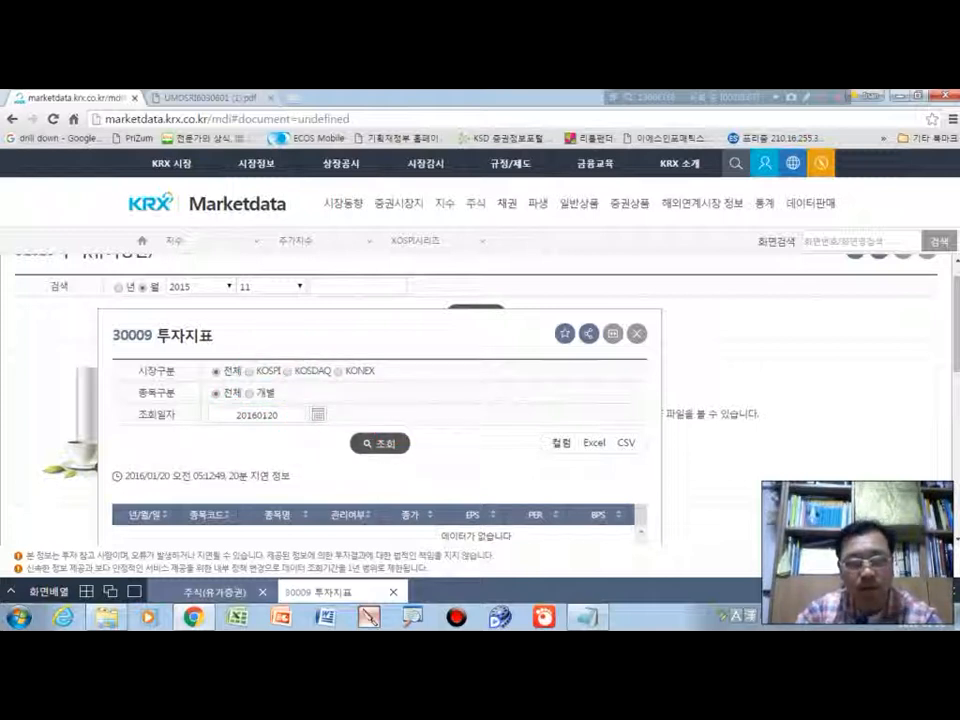
- Query the 투자지표 of all KOSPI stocks for 20160119 and enlarge the view to show every indicator column
{"action": "left_click", "coordinate": [318, 414]}
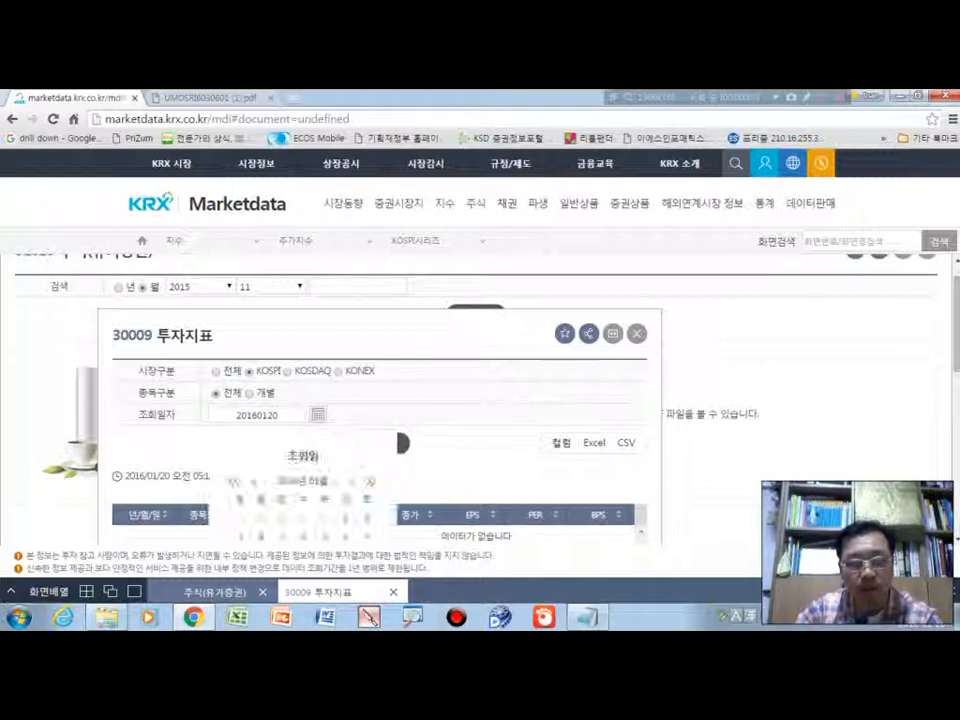
{"action": "scroll", "coordinate": [318, 416], "scroll_direction": "down", "scroll_amount": 2}
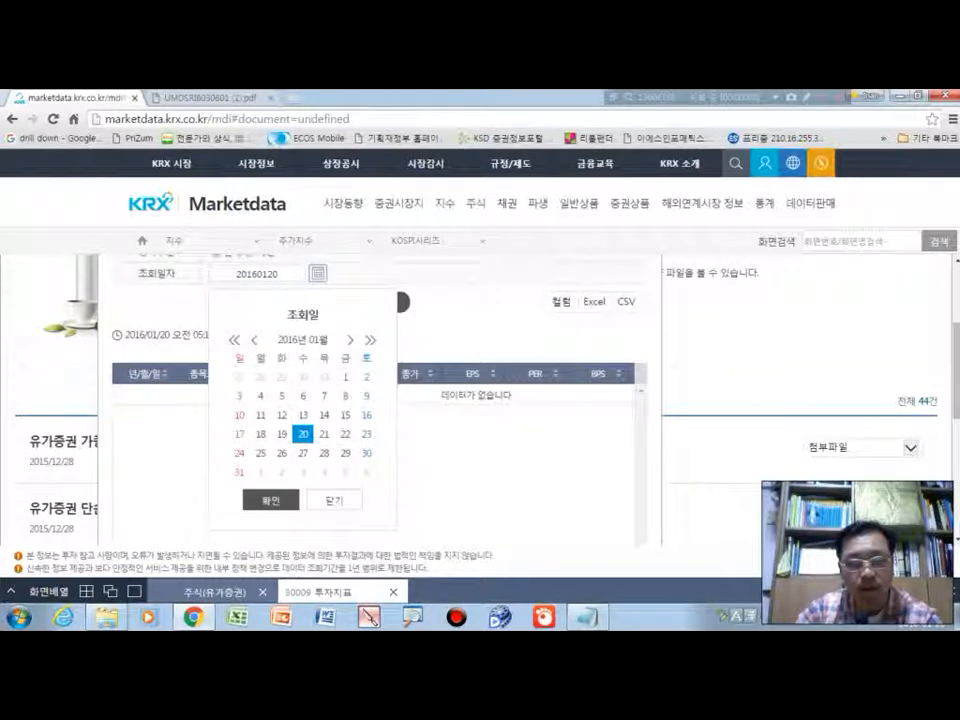
{"action": "left_click", "coordinate": [282, 434]}
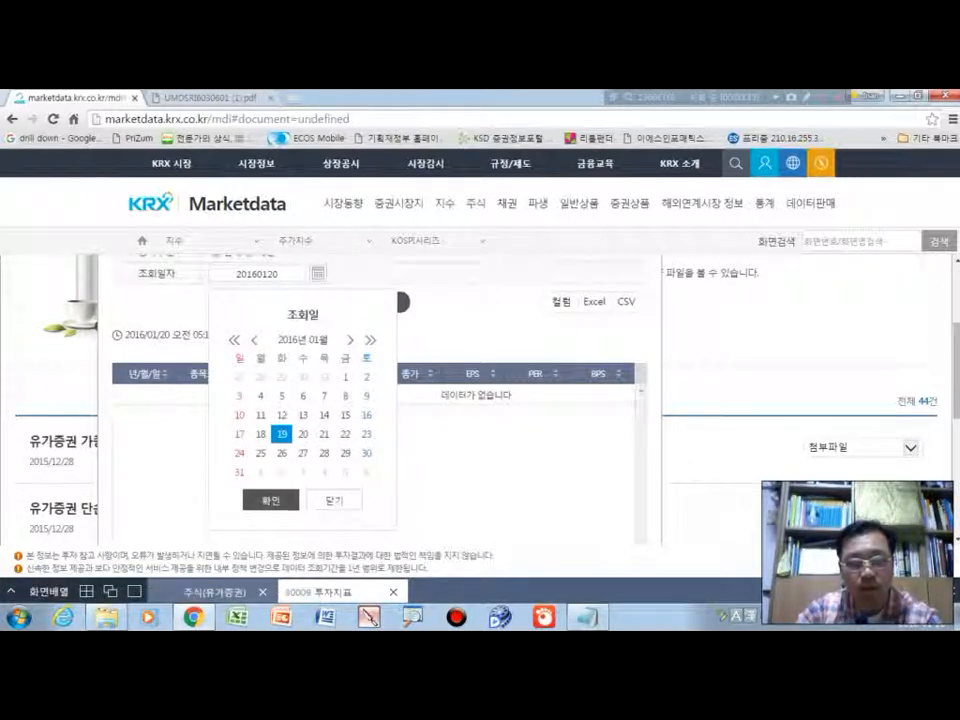
{"action": "left_click", "coordinate": [271, 500]}
{"action": "left_click", "coordinate": [380, 301]}
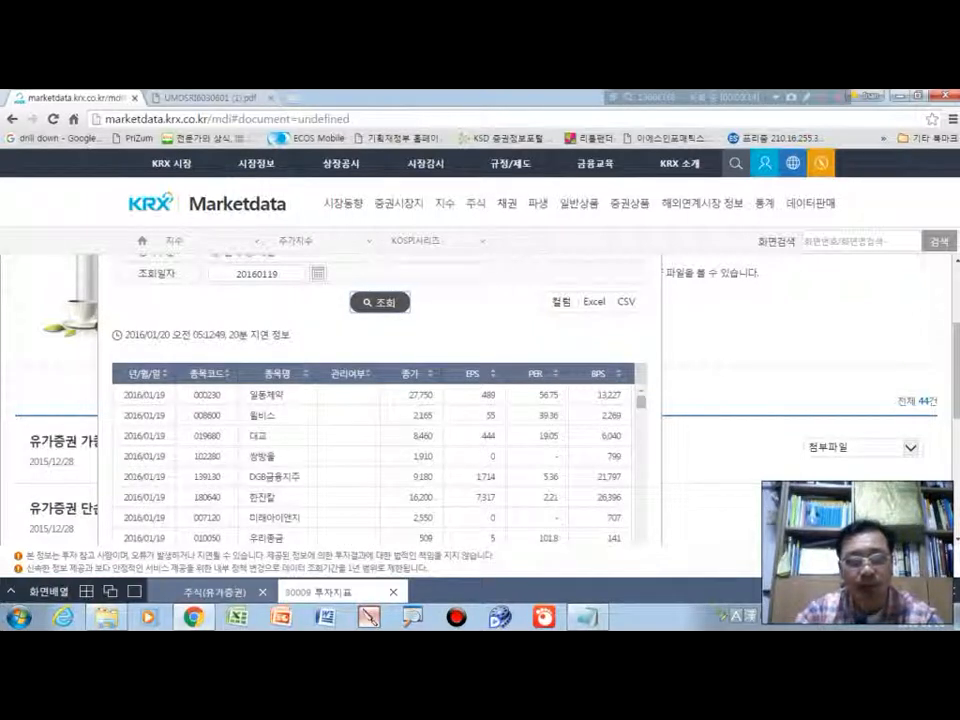
{"action": "scroll", "coordinate": [380, 400], "scroll_direction": "up", "scroll_amount": 1}
{"action": "left_click", "coordinate": [613, 263]}
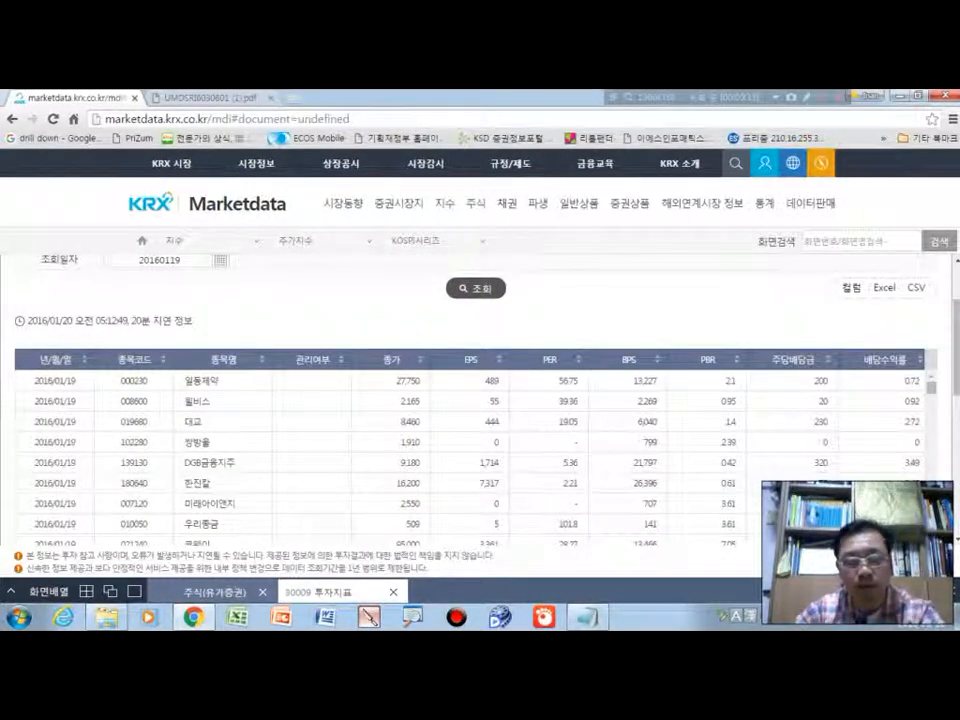
- Point out the 컬럼, Excel and CSV options and the sort arrows of the 년/월/일 and 배당수익률 columns
{"action": "mouse_move", "coordinate": [861, 294]}
{"action": "left_mouse_down"}
{"action": "mouse_move", "coordinate": [817, 289]}
{"action": "mouse_move", "coordinate": [863, 277]}
{"action": "mouse_move", "coordinate": [864, 304]}
{"action": "mouse_move", "coordinate": [867, 290]}
{"action": "mouse_move", "coordinate": [880, 303]}
{"action": "mouse_move", "coordinate": [903, 290]}
{"action": "mouse_move", "coordinate": [866, 274]}
{"action": "left_mouse_up"}
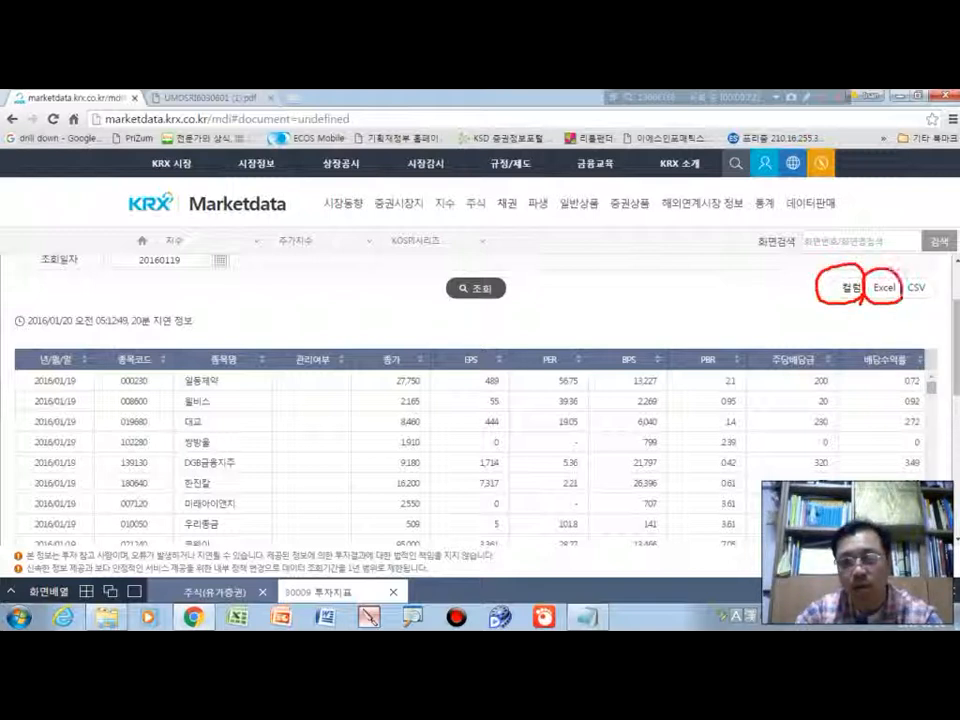
{"action": "mouse_move", "coordinate": [938, 292]}
{"action": "left_mouse_down"}
{"action": "mouse_move", "coordinate": [918, 305]}
{"action": "mouse_move", "coordinate": [920, 263]}
{"action": "mouse_move", "coordinate": [940, 298]}
{"action": "left_mouse_up"}
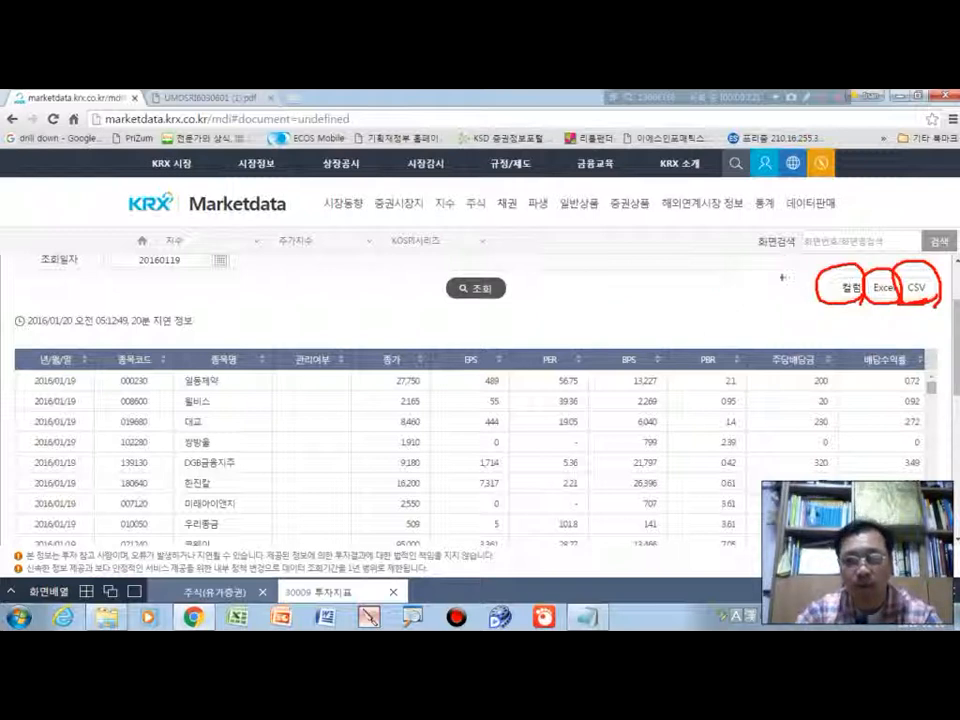
{"action": "left_click_drag", "start_coordinate": [770, 262], "coordinate": [823, 249]}
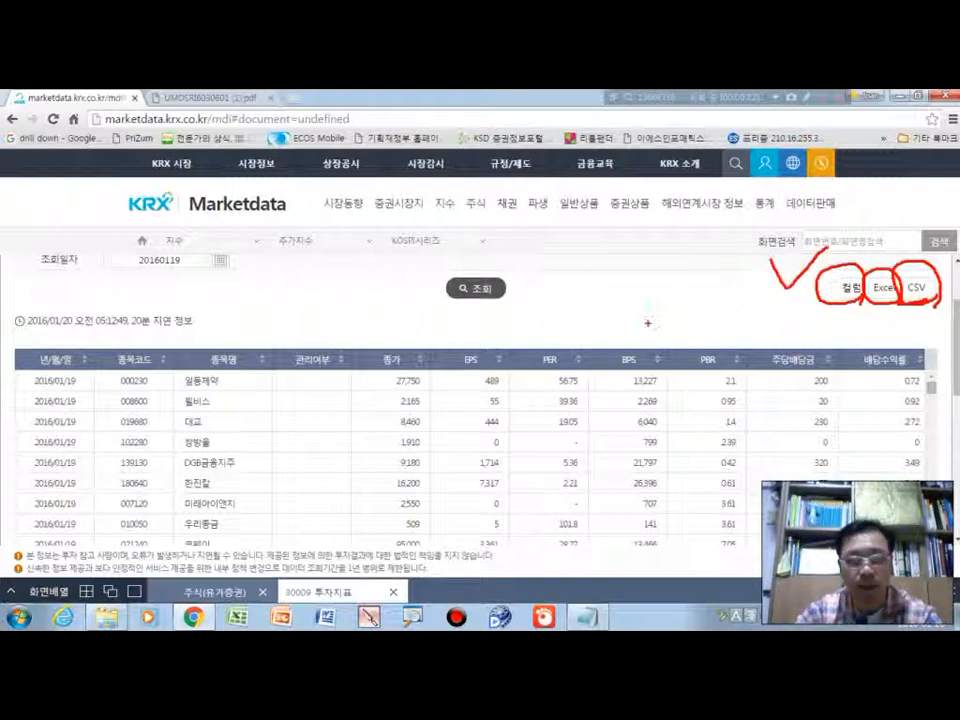
{"action": "mouse_move", "coordinate": [92, 350]}
{"action": "left_mouse_down"}
{"action": "mouse_move", "coordinate": [78, 381]}
{"action": "mouse_move", "coordinate": [98, 372]}
{"action": "left_mouse_up"}
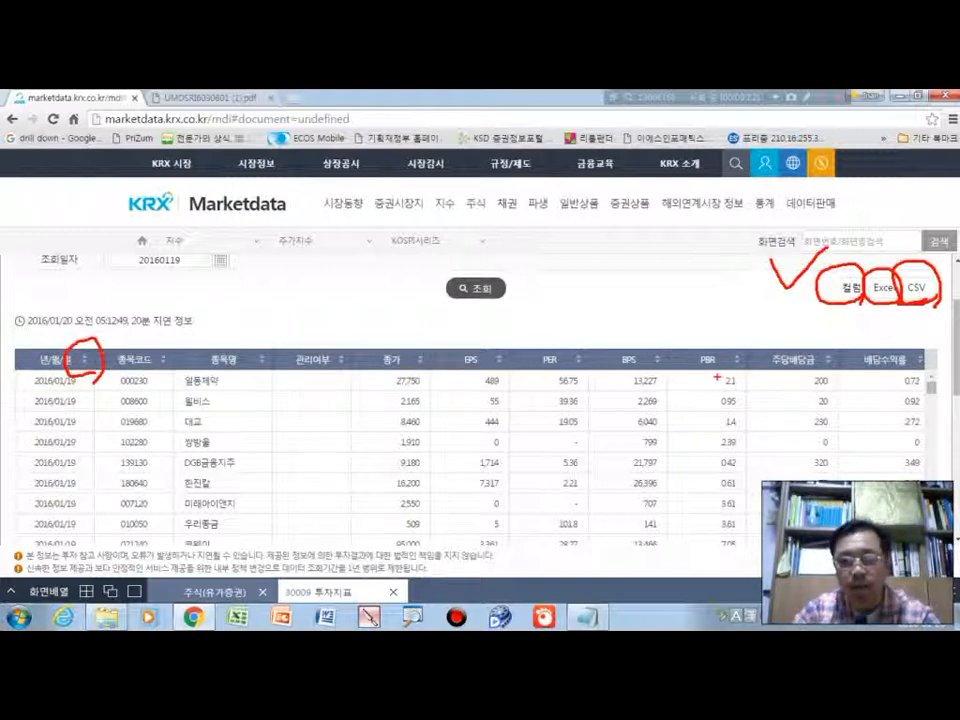
{"action": "mouse_move", "coordinate": [885, 345]}
{"action": "left_mouse_down"}
{"action": "mouse_move", "coordinate": [905, 330]}
{"action": "mouse_move", "coordinate": [935, 355]}
{"action": "mouse_move", "coordinate": [938, 383]}
{"action": "left_mouse_up"}
{"action": "key", "text": "Escape"}
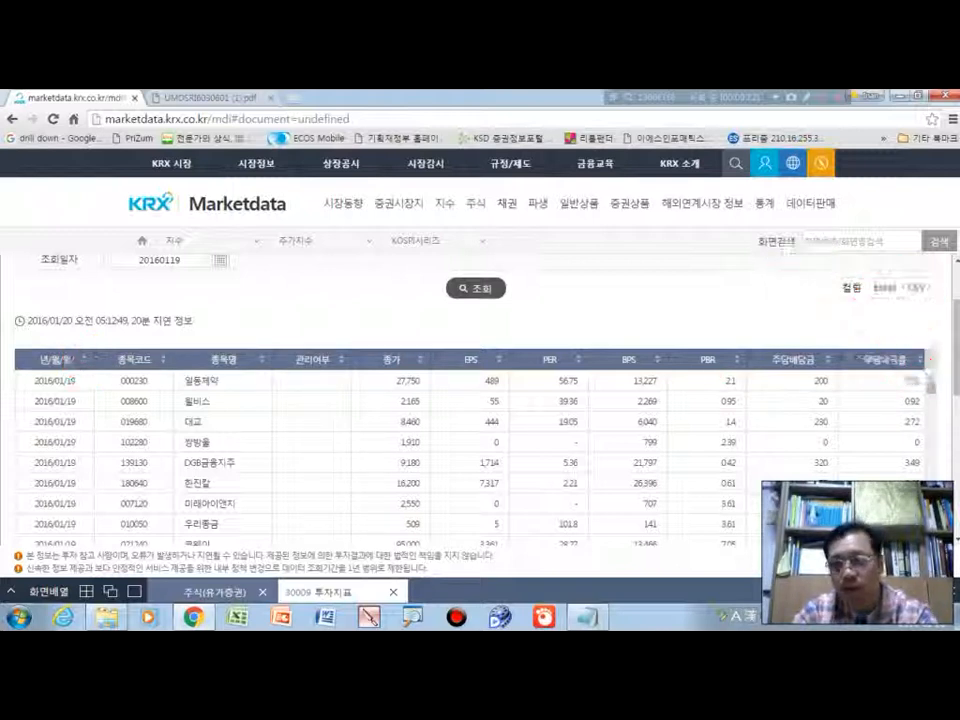
- Sort the stocks by 배당수익률 from highest to lowest and review the top dividend yields in the list
{"action": "left_click", "coordinate": [886, 360]}
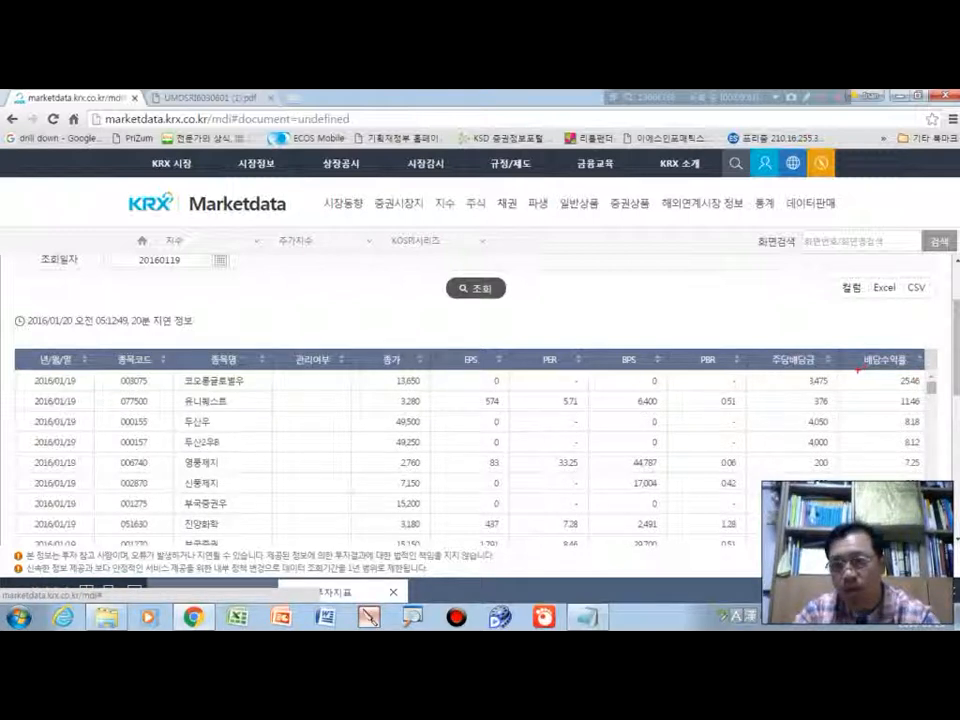
{"action": "mouse_move", "coordinate": [857, 370]}
{"action": "left_mouse_down"}
{"action": "mouse_move", "coordinate": [912, 375]}
{"action": "mouse_move", "coordinate": [790, 386]}
{"action": "mouse_move", "coordinate": [915, 400]}
{"action": "mouse_move", "coordinate": [887, 433]}
{"action": "left_mouse_up"}
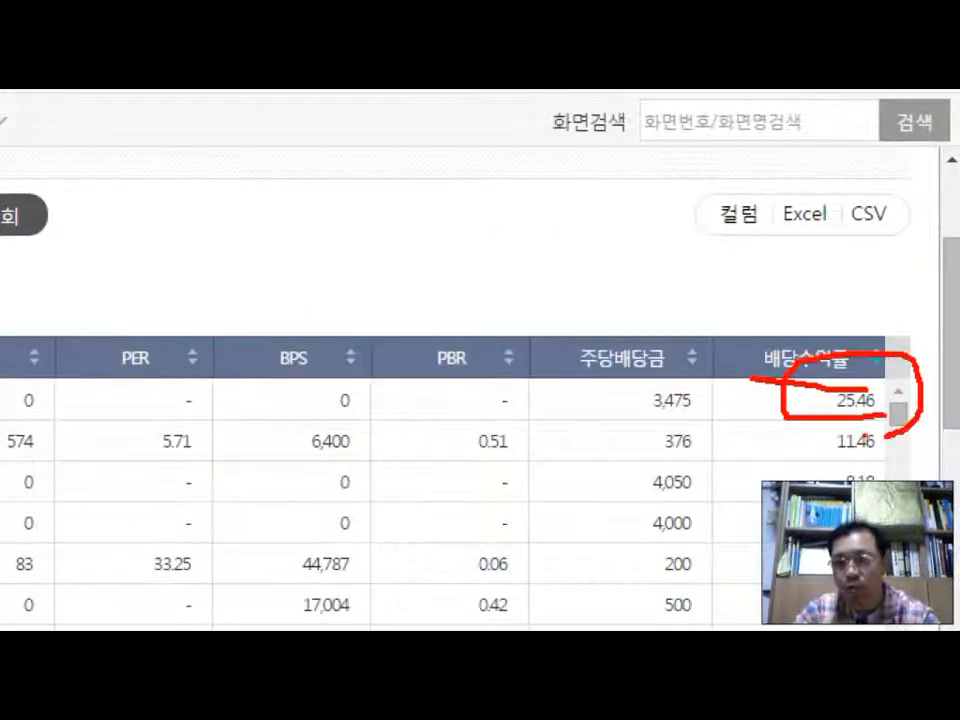
{"action": "left_click_drag", "start_coordinate": [790, 427], "coordinate": [784, 481]}
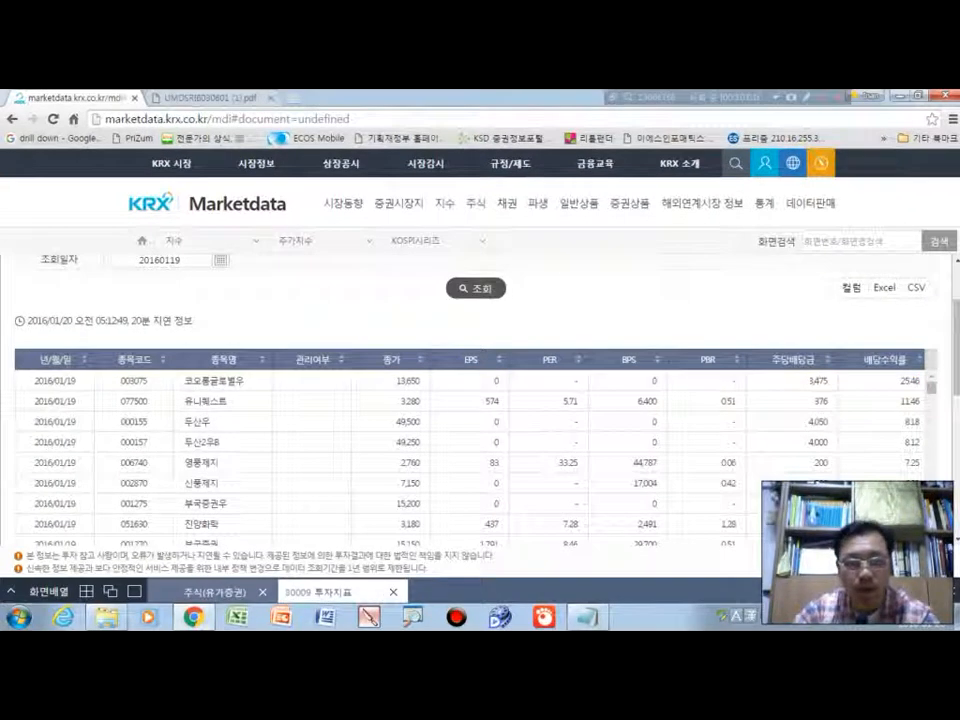
{"action": "scroll", "coordinate": [470, 450], "scroll_direction": "down", "scroll_amount": 10}
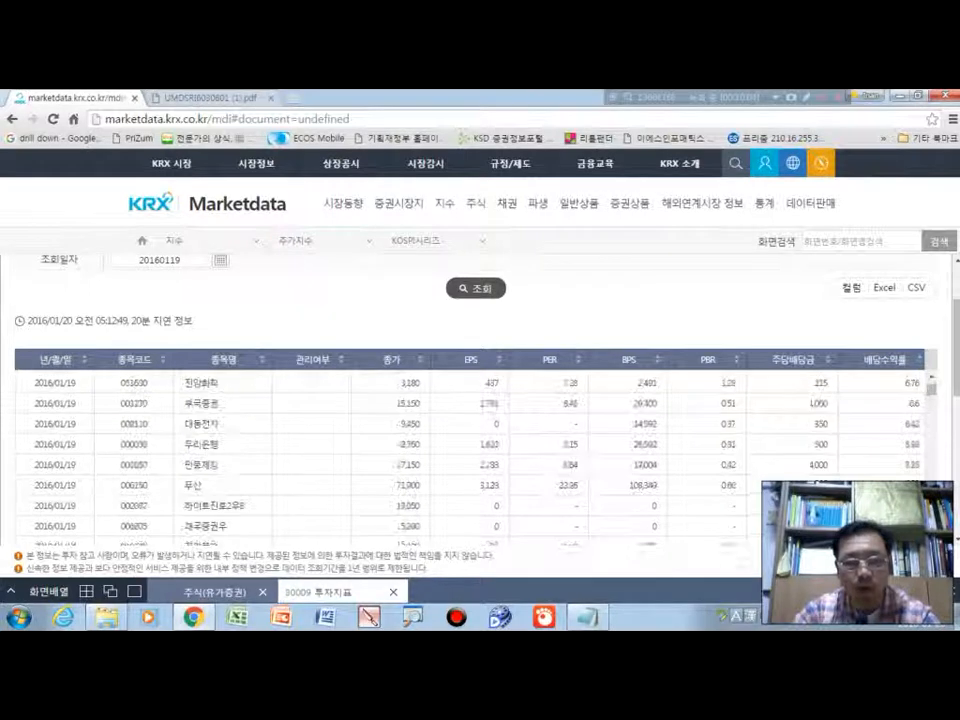
{"action": "scroll", "coordinate": [470, 450], "scroll_direction": "up", "scroll_amount": 12}
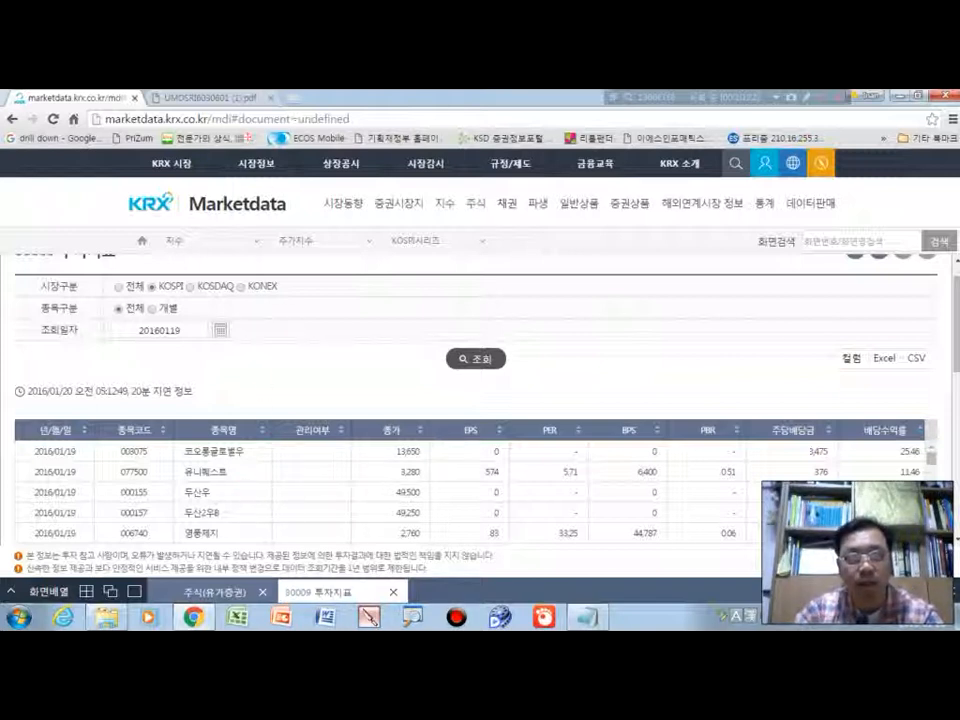
- Point out the krx.co.kr address, the 시장정보 section and its 시장동향, 지수 and 주식 categories
{"action": "mouse_move", "coordinate": [209, 126]}
{"action": "left_mouse_down"}
{"action": "mouse_move", "coordinate": [163, 108]}
{"action": "mouse_move", "coordinate": [228, 110]}
{"action": "mouse_move", "coordinate": [205, 132]}
{"action": "mouse_move", "coordinate": [250, 161]}
{"action": "mouse_move", "coordinate": [279, 139]}
{"action": "left_mouse_up"}
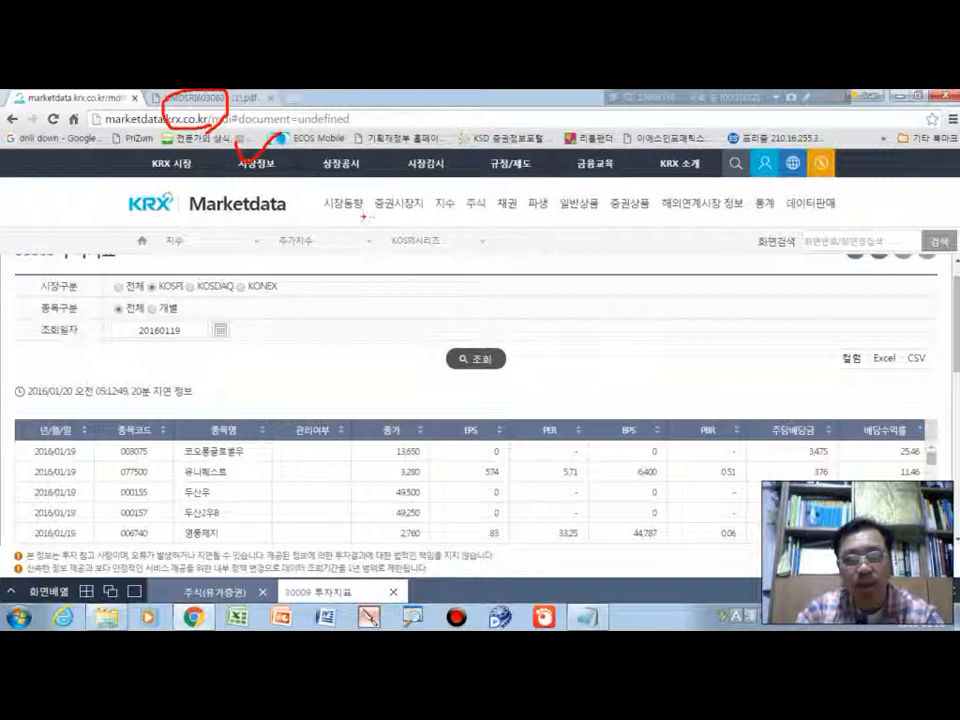
{"action": "left_click_drag", "start_coordinate": [355, 186], "coordinate": [350, 229]}
{"action": "mouse_move", "coordinate": [426, 188]}
{"action": "left_mouse_down"}
{"action": "mouse_move", "coordinate": [444, 212]}
{"action": "mouse_move", "coordinate": [438, 230]}
{"action": "mouse_move", "coordinate": [488, 188]}
{"action": "mouse_move", "coordinate": [462, 220]}
{"action": "left_mouse_up"}
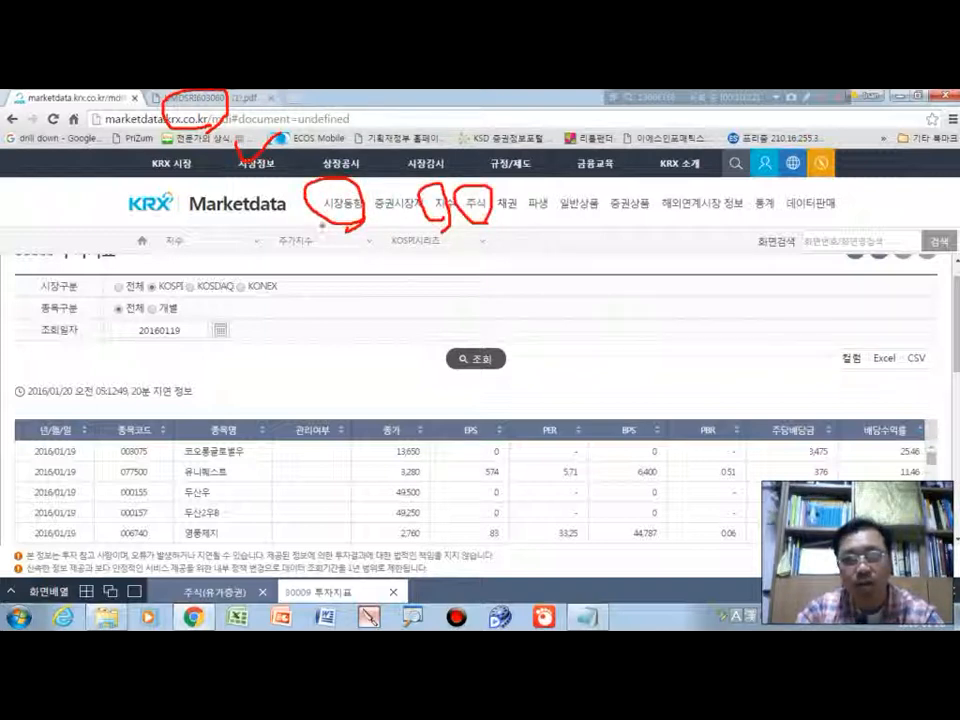
{"action": "mouse_move", "coordinate": [322, 227]}
{"action": "left_mouse_down"}
{"action": "mouse_move", "coordinate": [380, 266]}
{"action": "mouse_move", "coordinate": [483, 242]}
{"action": "left_mouse_up"}
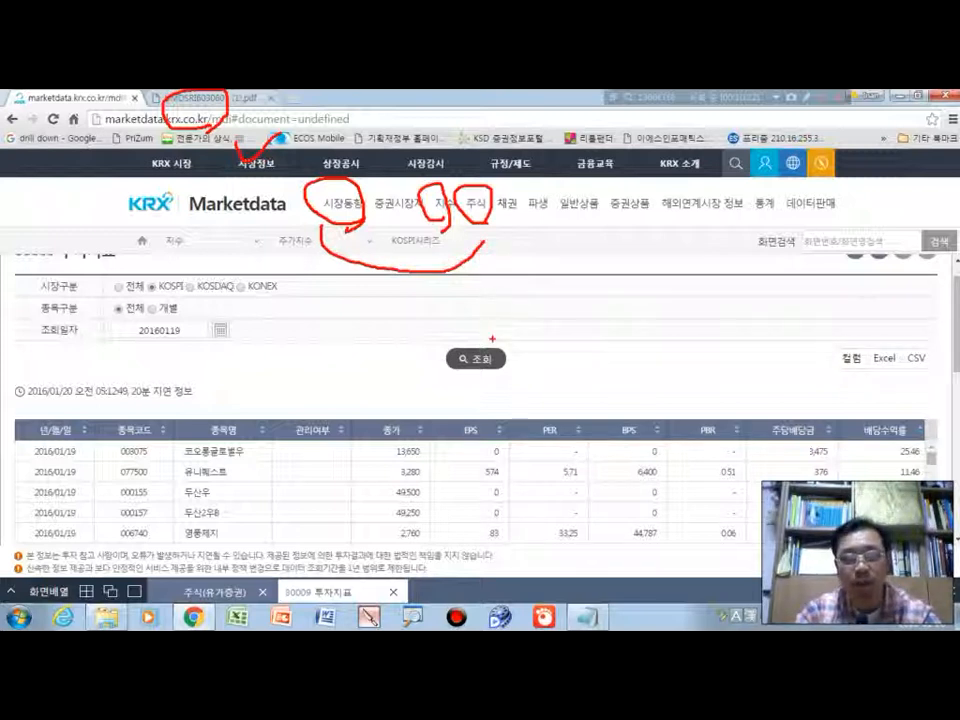
{"action": "key", "text": "Escape"}
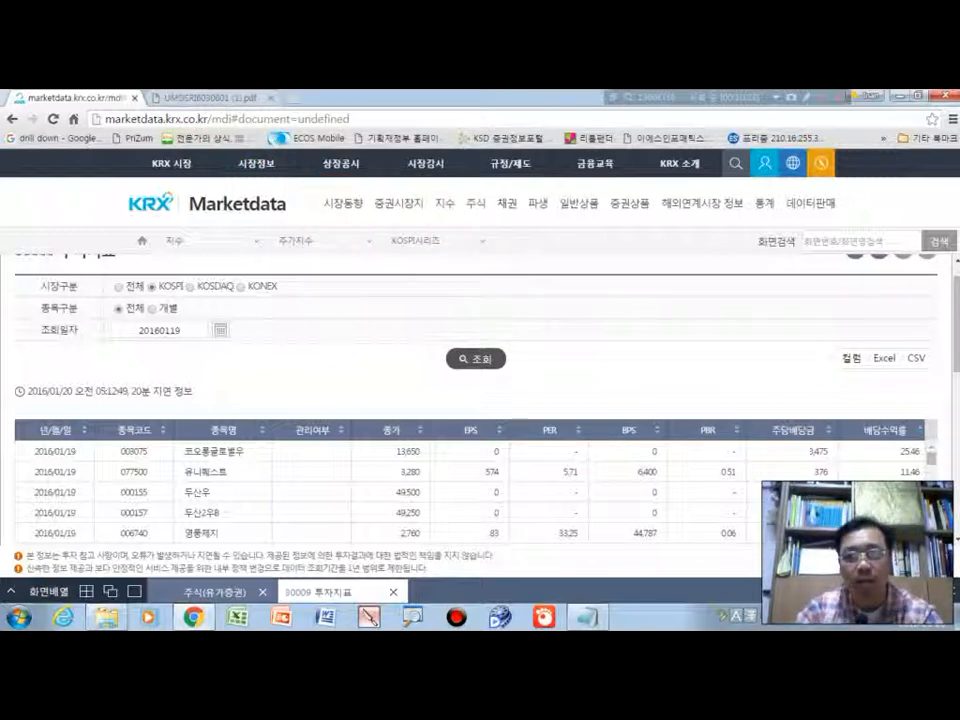